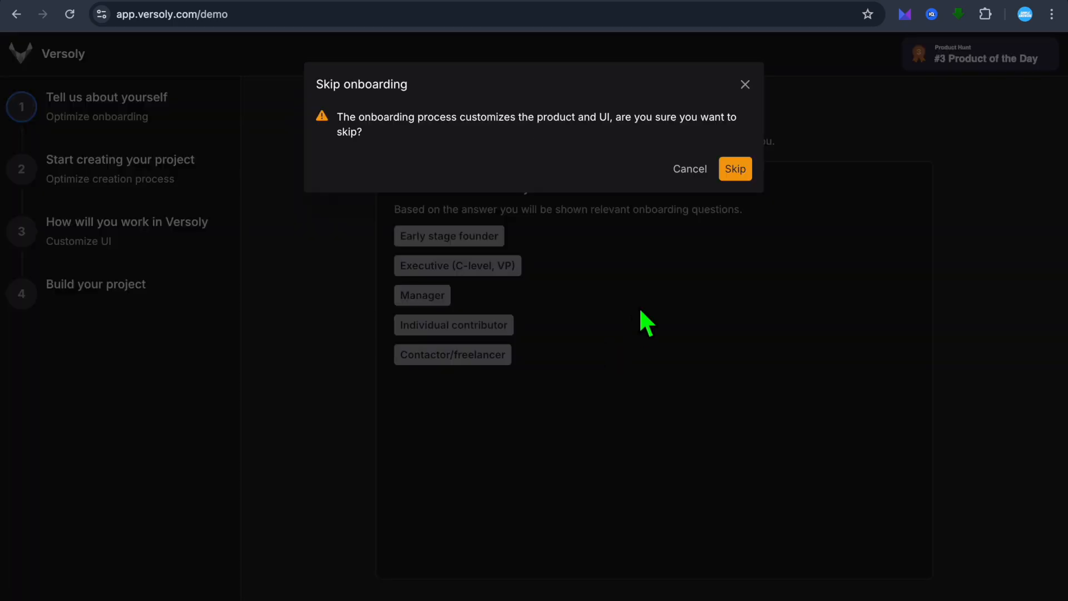
- Skip the onboarding process and open the gallery of free templates
{"action": "left_click", "coordinate": [726, 171]}
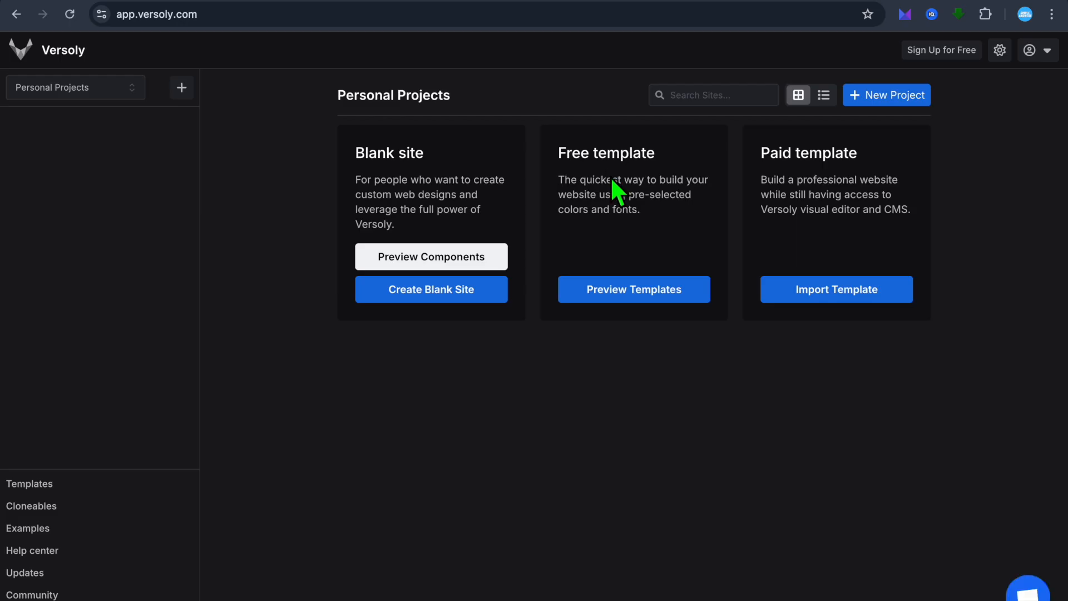
{"action": "left_click", "coordinate": [634, 289]}
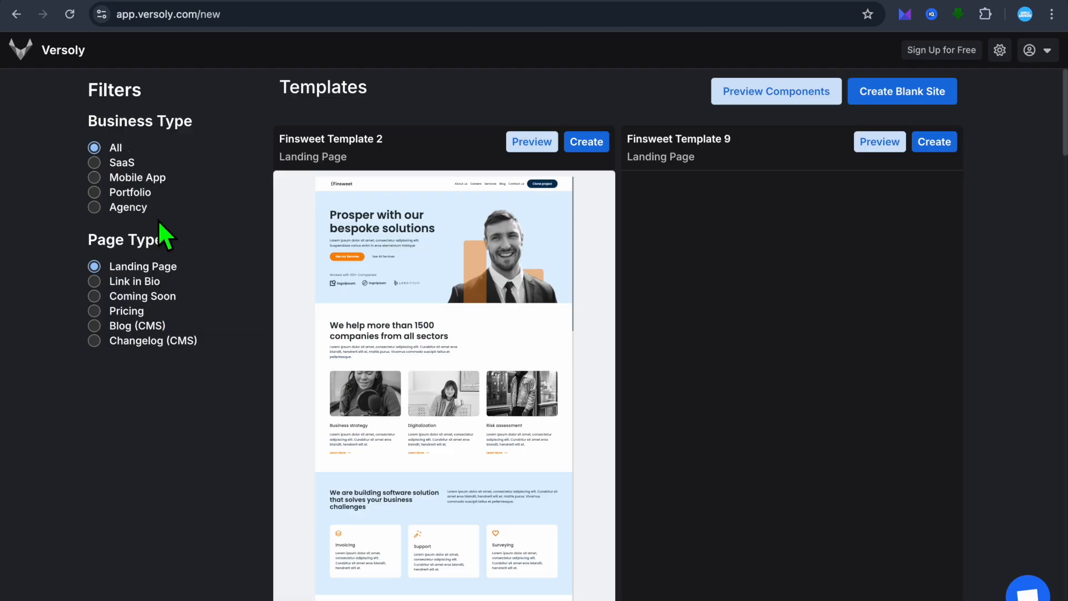
- Filter the templates by the Portfolio business type and look through the landing pages
{"action": "left_click", "coordinate": [105, 193]}
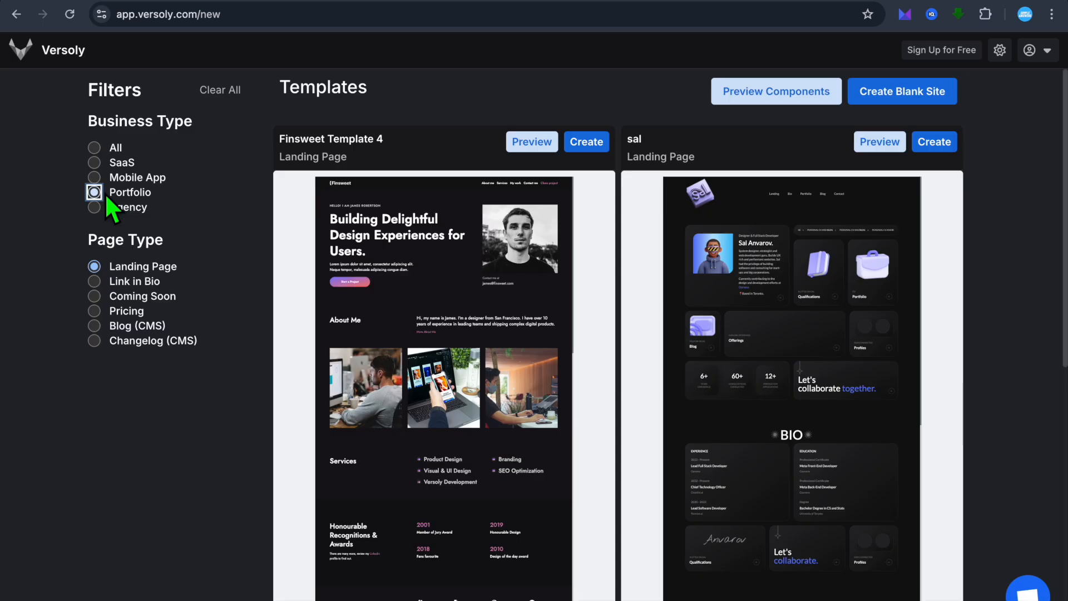
{"action": "scroll", "coordinate": [534, 365], "scroll_direction": "down", "scroll_amount": 5}
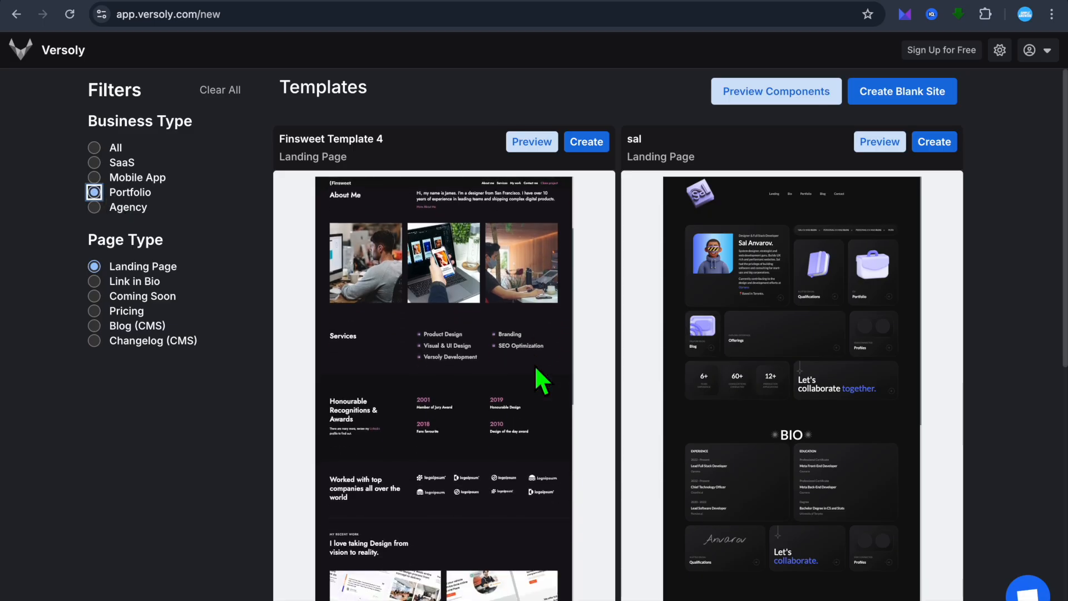
{"action": "scroll", "coordinate": [1042, 356], "scroll_direction": "down", "scroll_amount": 8}
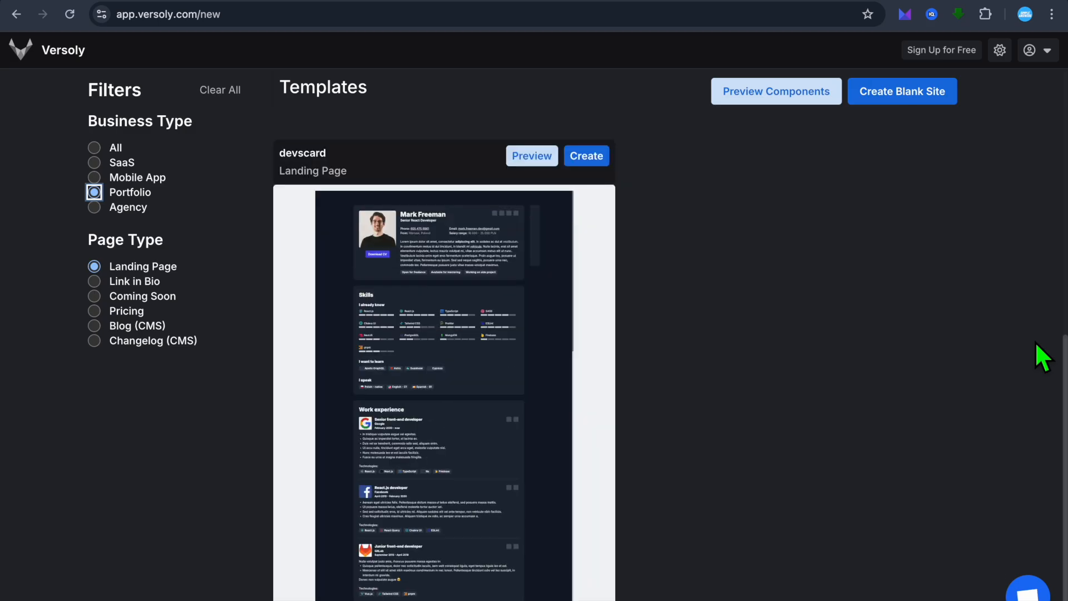
{"action": "scroll", "coordinate": [1042, 356], "scroll_direction": "up", "scroll_amount": 8}
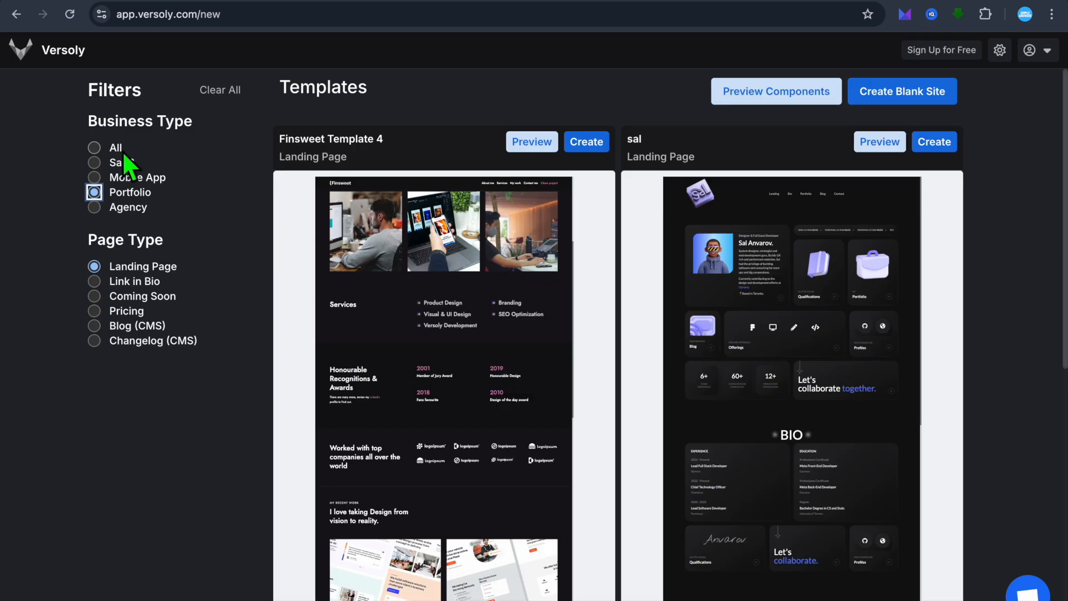
- Reset the business type filter to All, switch it to SaaS and look through the landing pages
{"action": "left_click", "coordinate": [103, 148]}
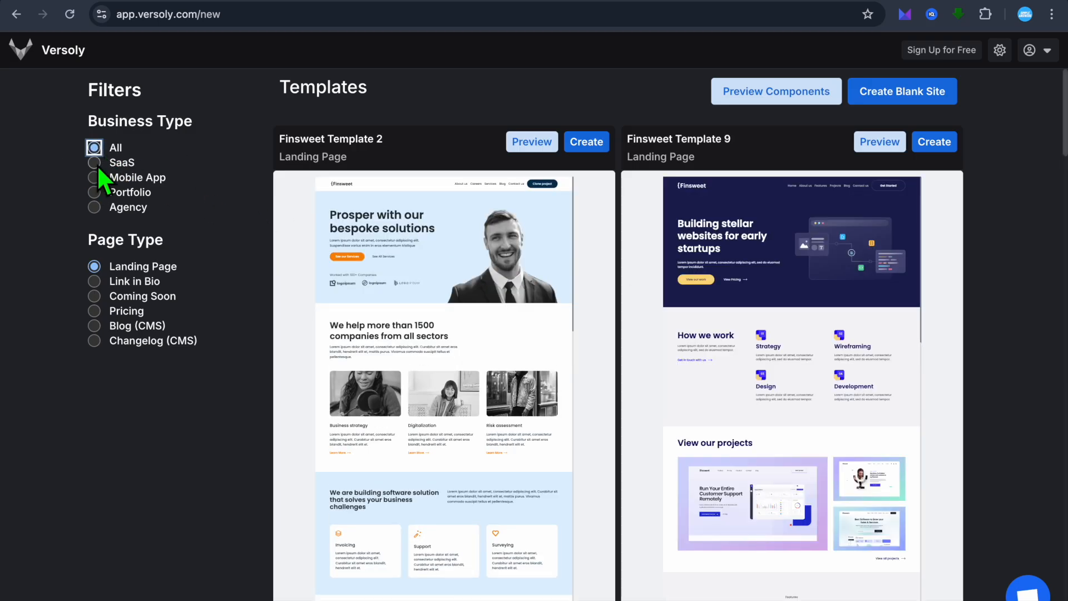
{"action": "left_click", "coordinate": [96, 163]}
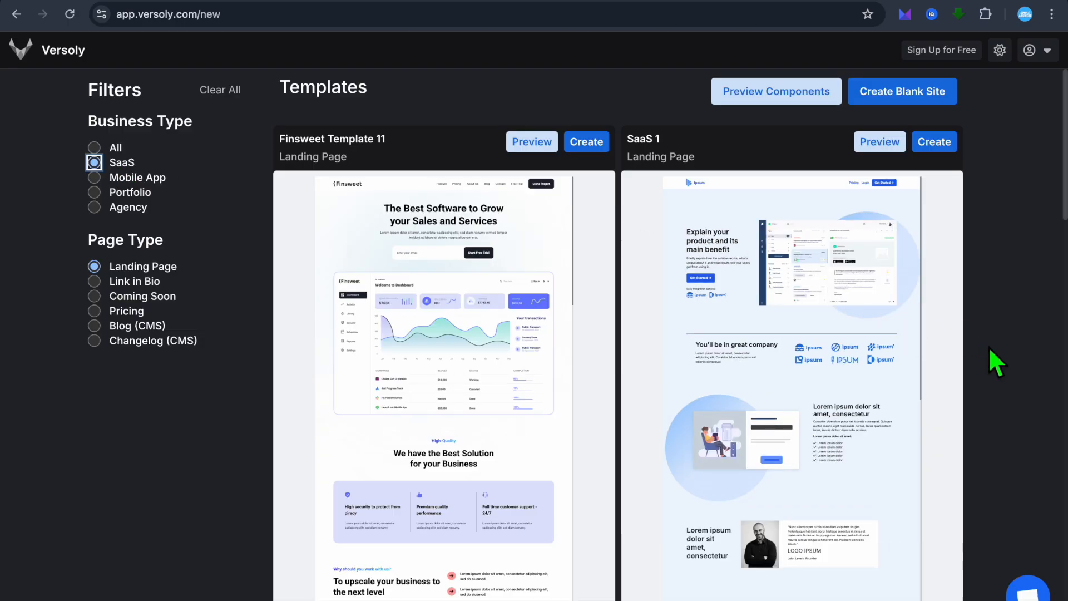
{"action": "scroll", "coordinate": [991, 350], "scroll_direction": "down", "scroll_amount": 15}
{"action": "scroll", "coordinate": [990, 351], "scroll_direction": "up", "scroll_amount": 10}
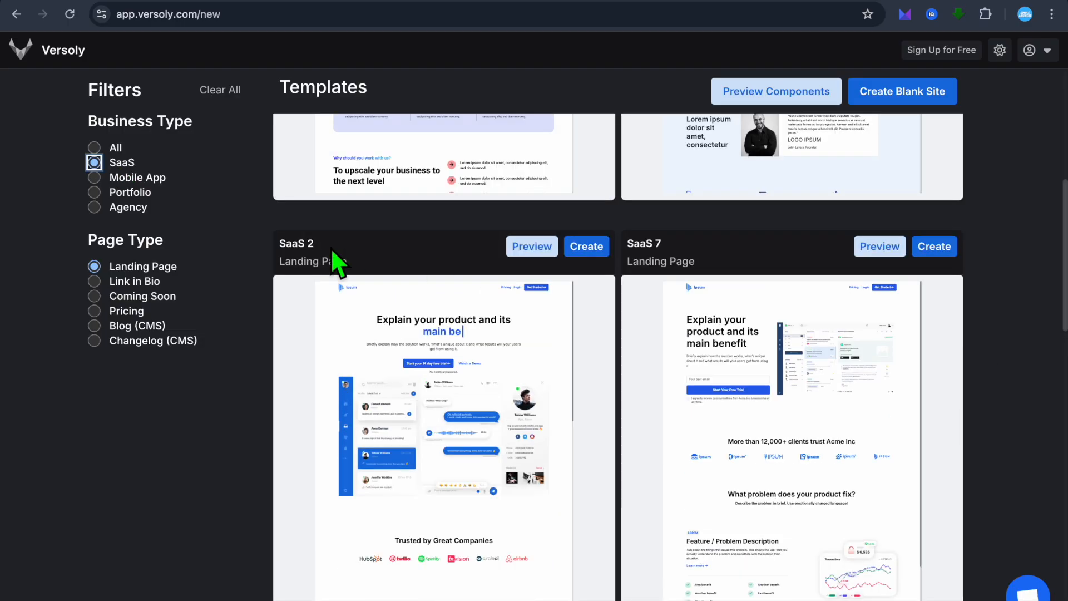
- Create a site from the "sal" landing page template under the Portfolio business type and collapse the Get started checklist
{"action": "left_click", "coordinate": [94, 192]}
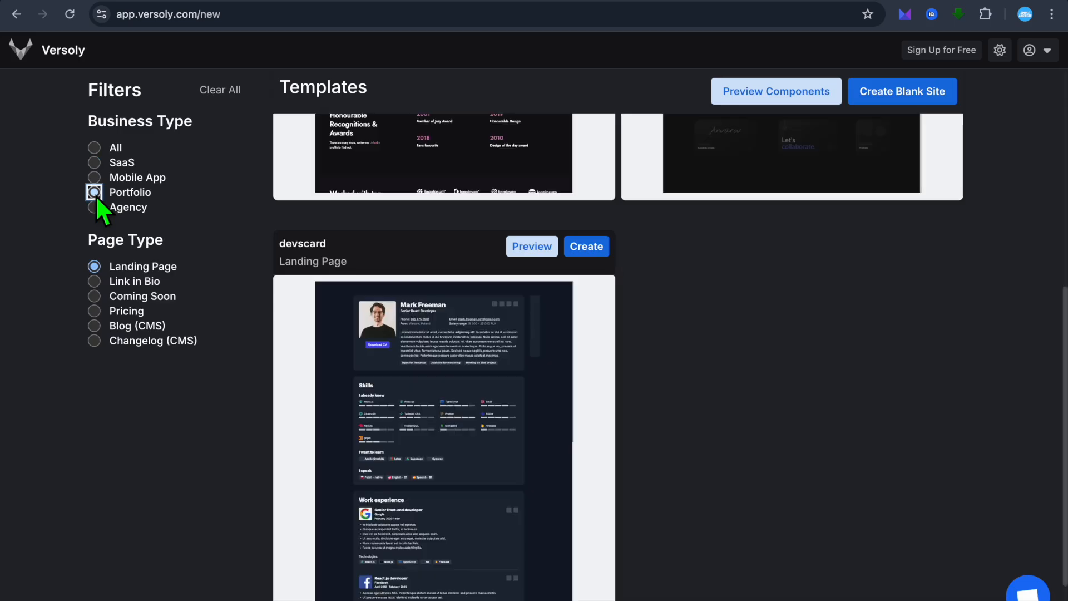
{"action": "scroll", "coordinate": [283, 291], "scroll_direction": "up", "scroll_amount": 7}
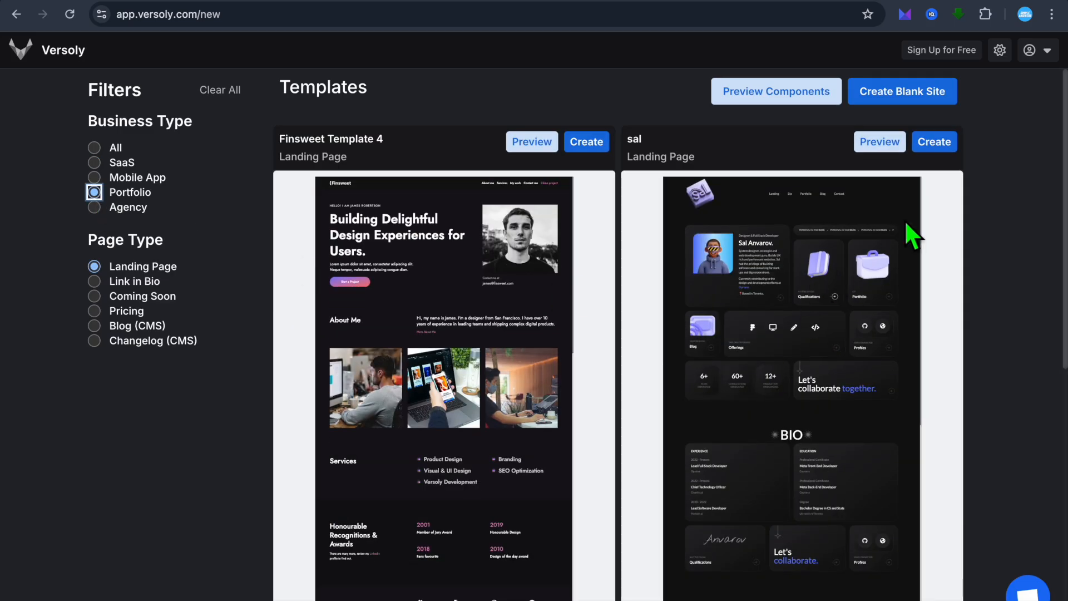
{"action": "left_click", "coordinate": [933, 143]}
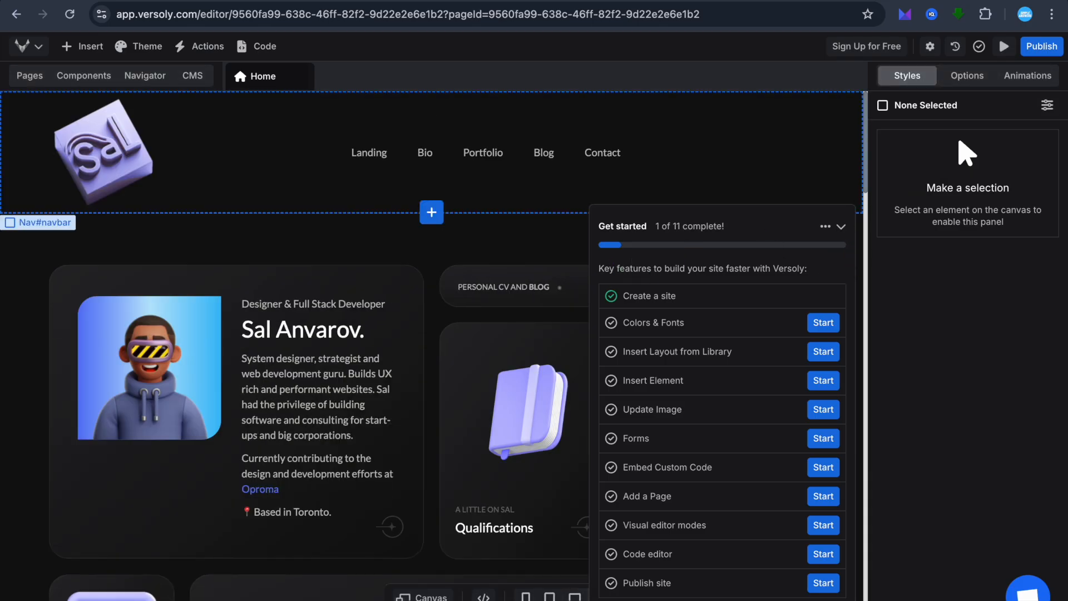
{"action": "left_click", "coordinate": [842, 227]}
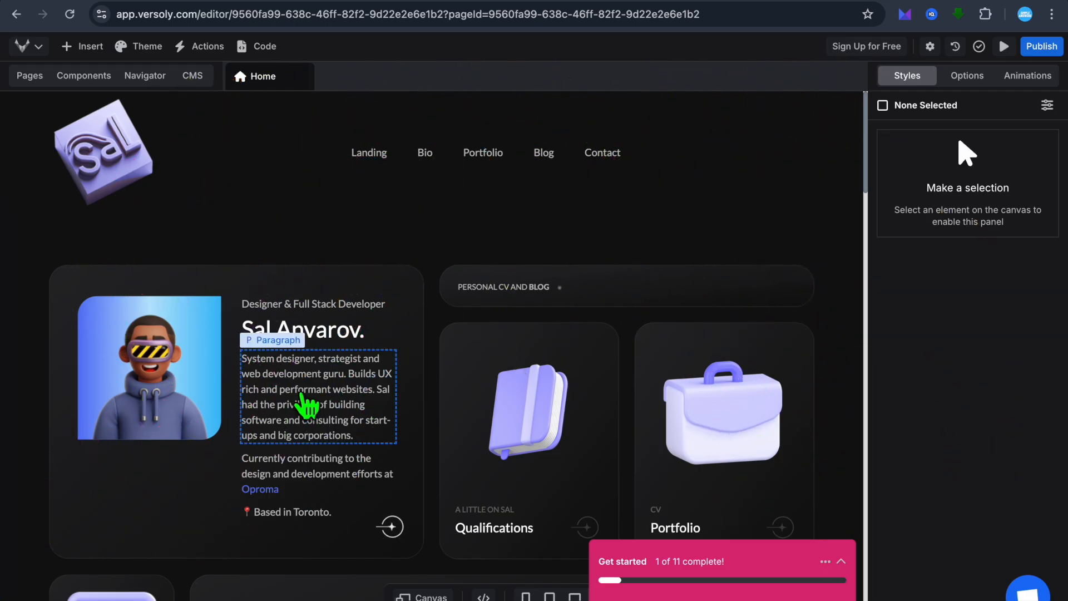
- Look at the Change Image option for the profile card's portrait and close the asset manager without choosing a file
{"action": "scroll", "coordinate": [189, 362], "scroll_direction": "down", "scroll_amount": 2}
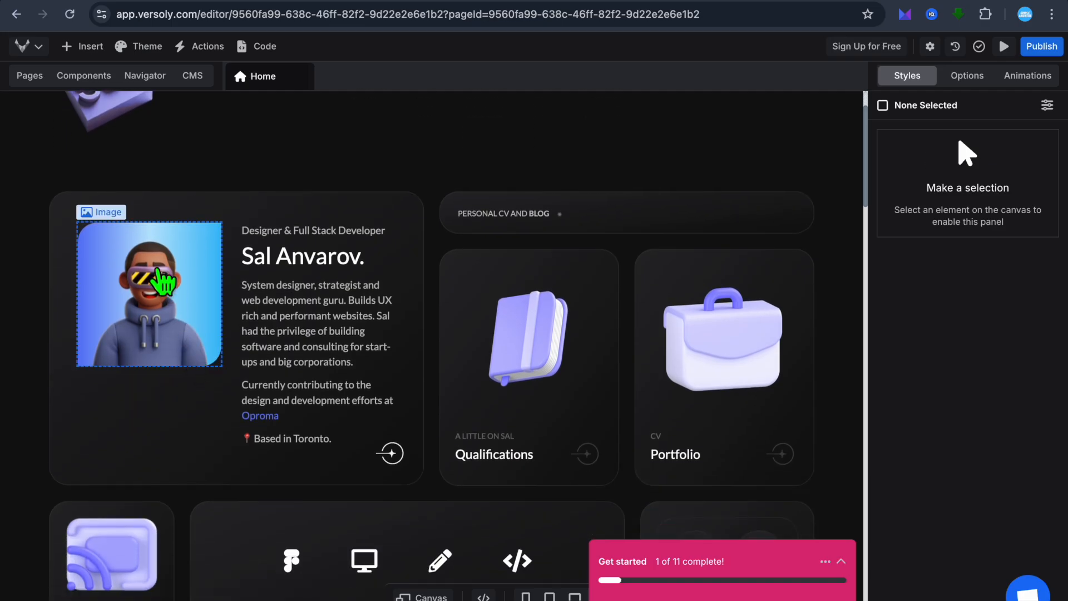
{"action": "left_click", "coordinate": [157, 273]}
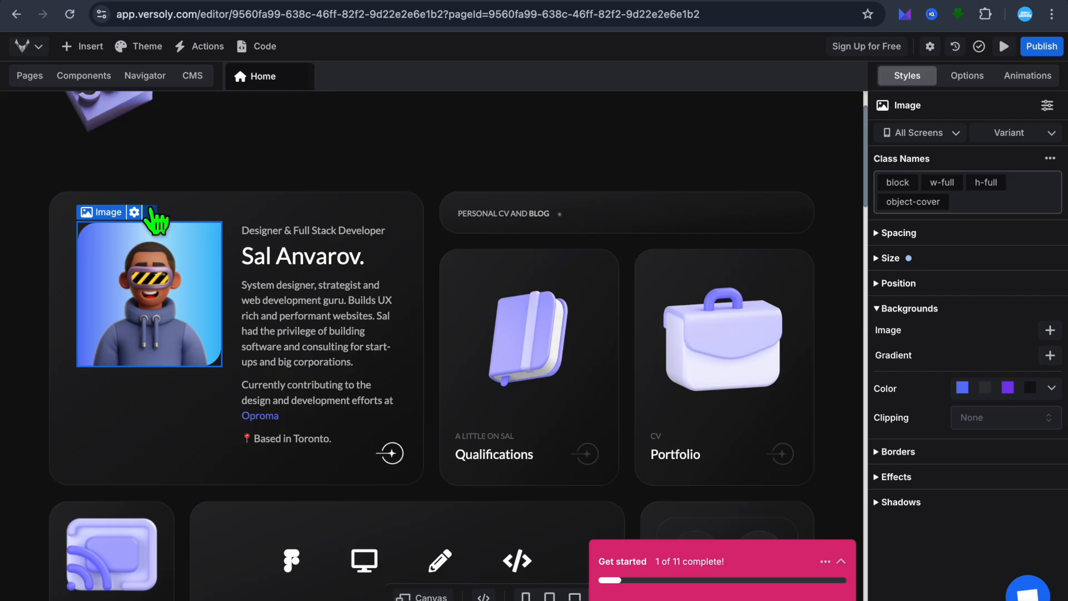
{"action": "left_click", "coordinate": [149, 212]}
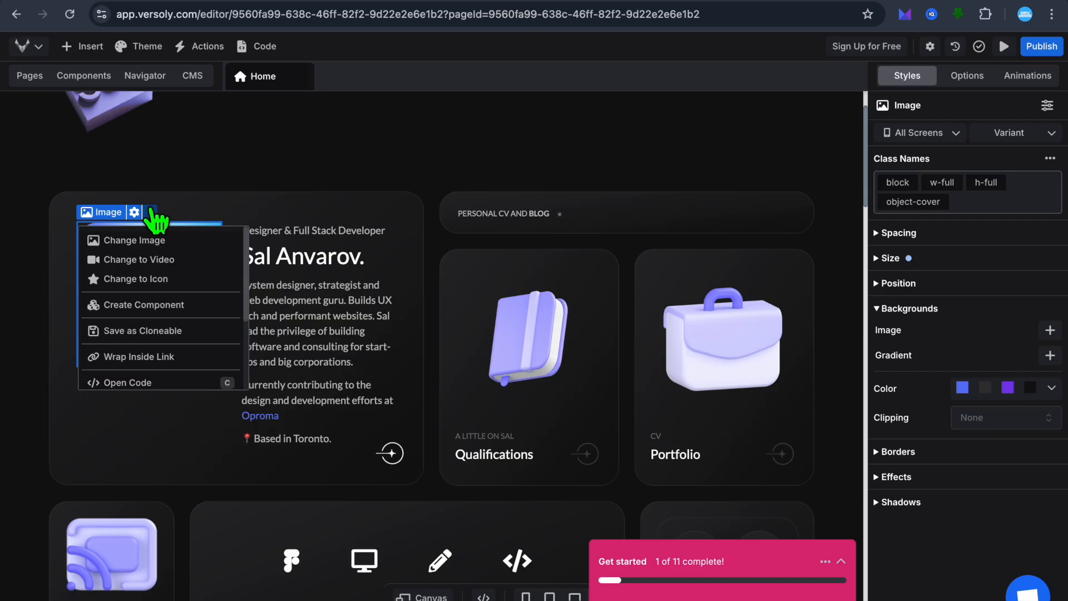
{"action": "left_click", "coordinate": [149, 239]}
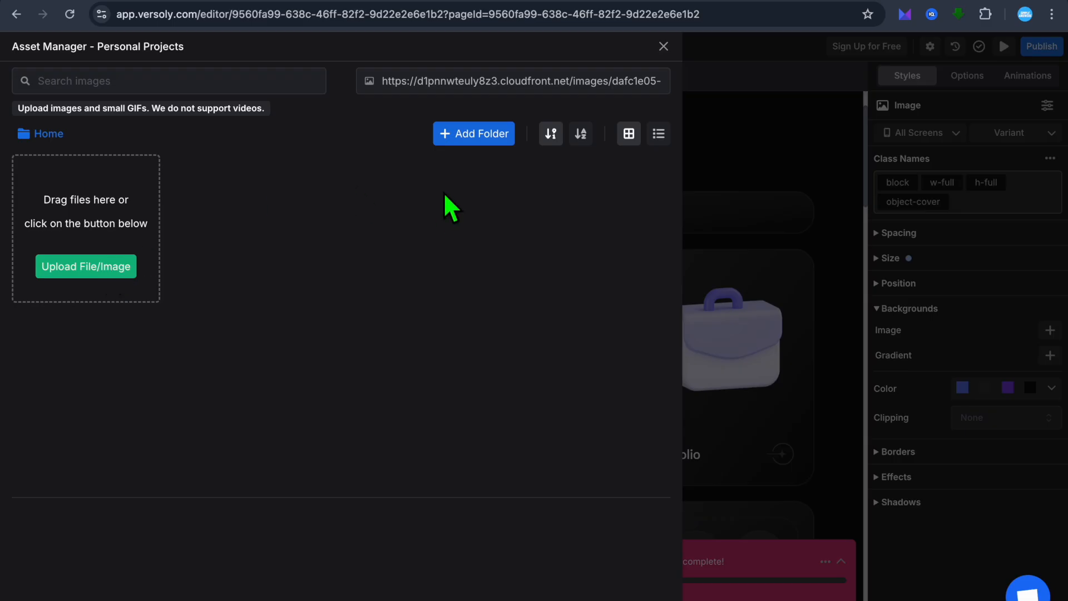
{"action": "left_click", "coordinate": [663, 47]}
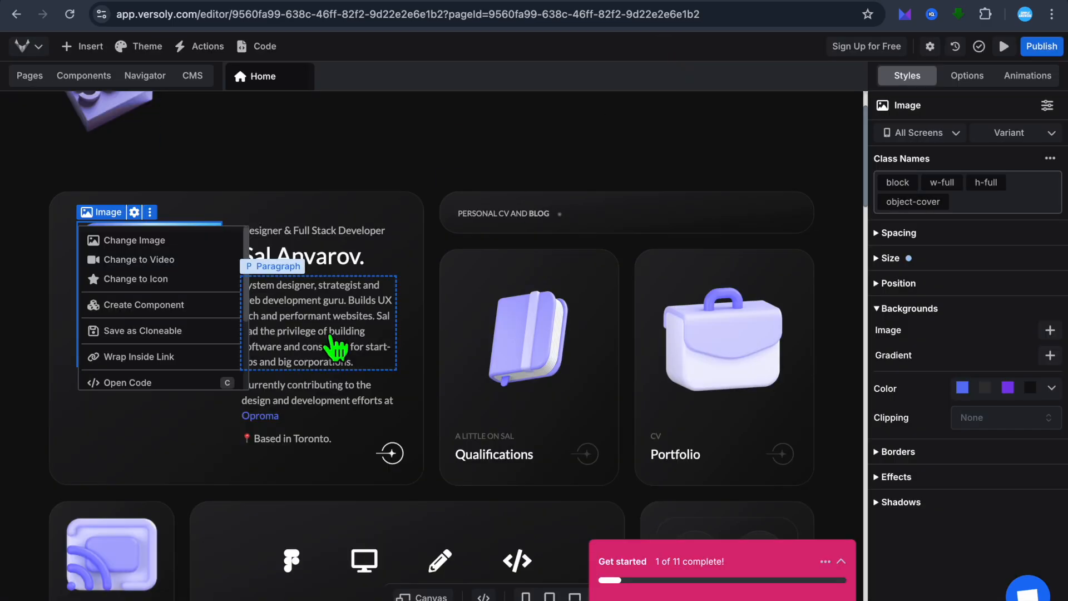
- Open the profile card's bio paragraph and its main heading in turn for inline text editing, and leave the editing mode
{"action": "left_click", "coordinate": [344, 290]}
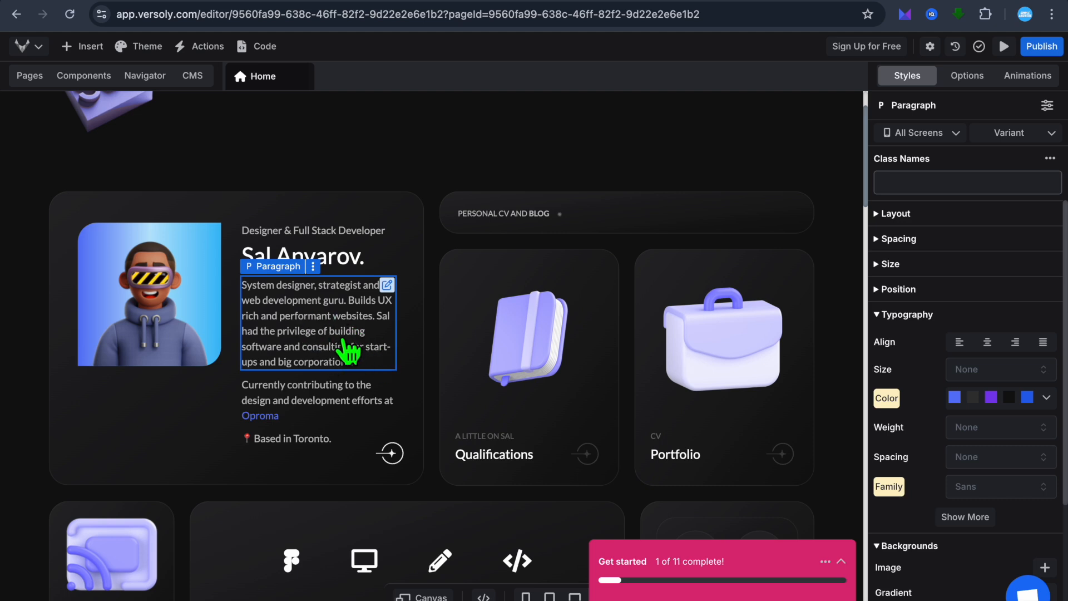
{"action": "left_click", "coordinate": [388, 284]}
{"action": "left_click_drag", "start_coordinate": [385, 364], "coordinate": [307, 322]}
{"action": "left_click", "coordinate": [323, 349]}
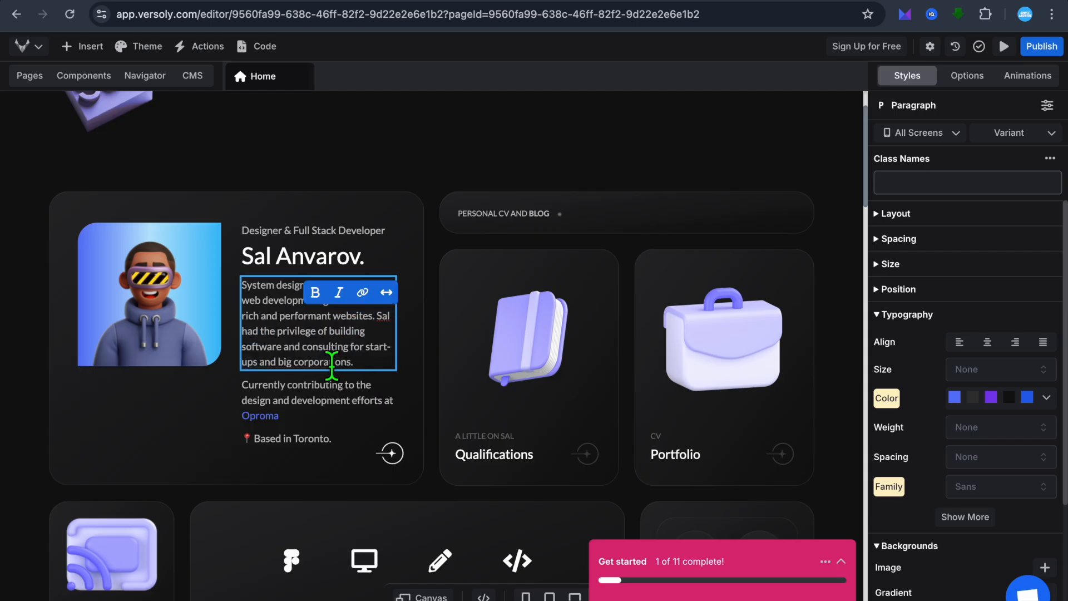
{"action": "left_click", "coordinate": [345, 266]}
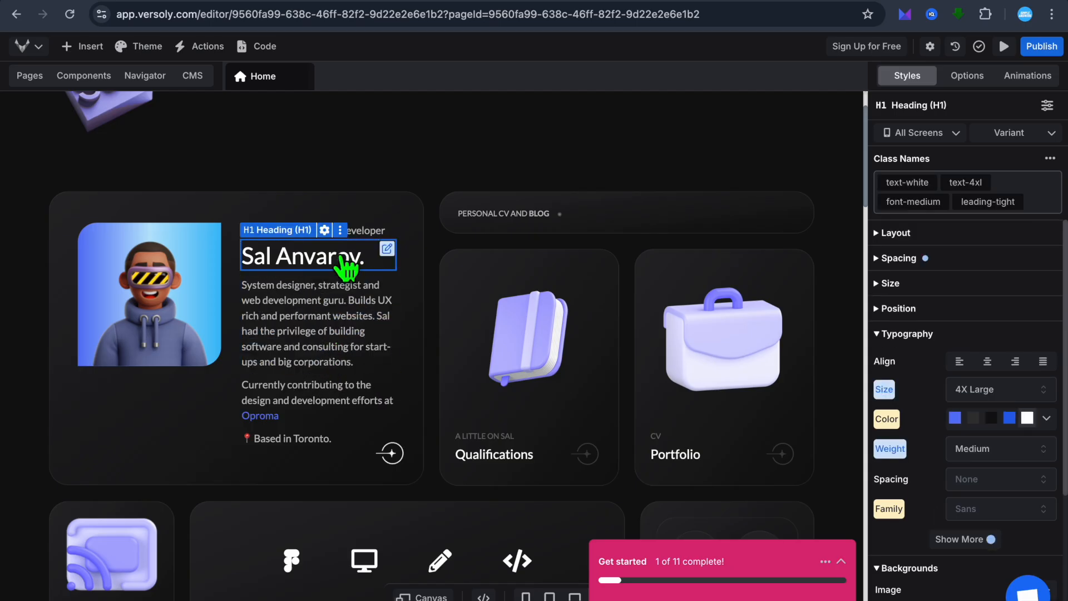
{"action": "left_click", "coordinate": [387, 250]}
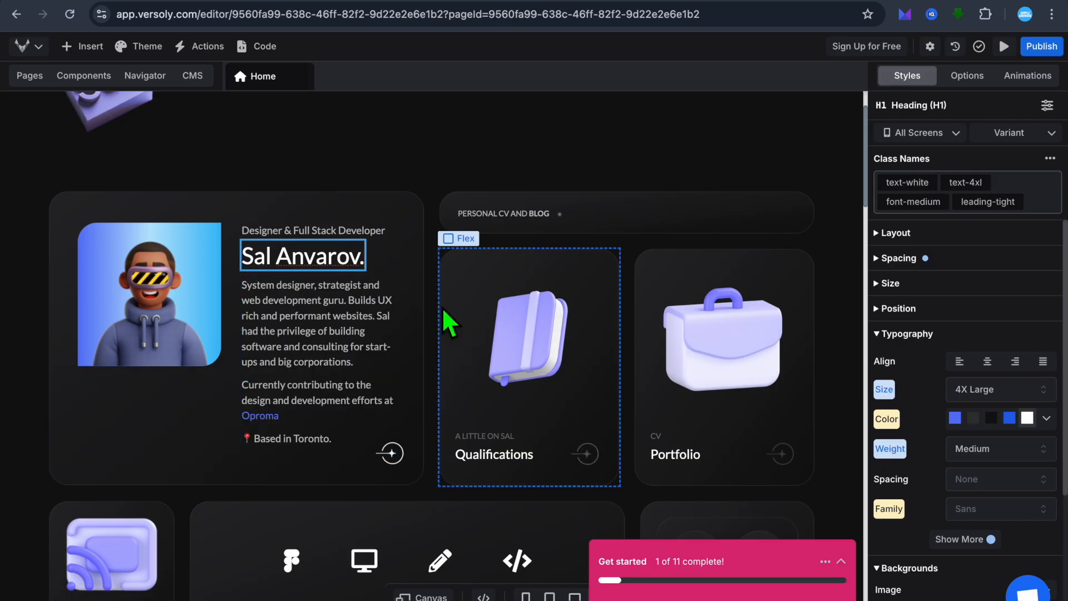
{"action": "left_click", "coordinate": [448, 181]}
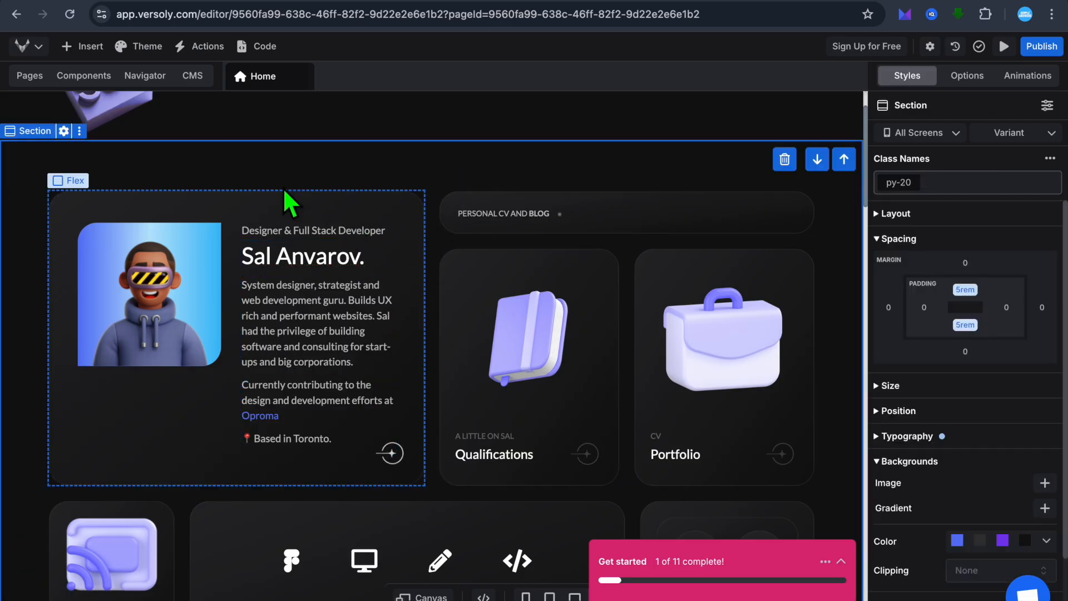
- Browse the insertable elements and add a Heading element directly above the profile card in the same column
{"action": "left_click", "coordinate": [86, 50]}
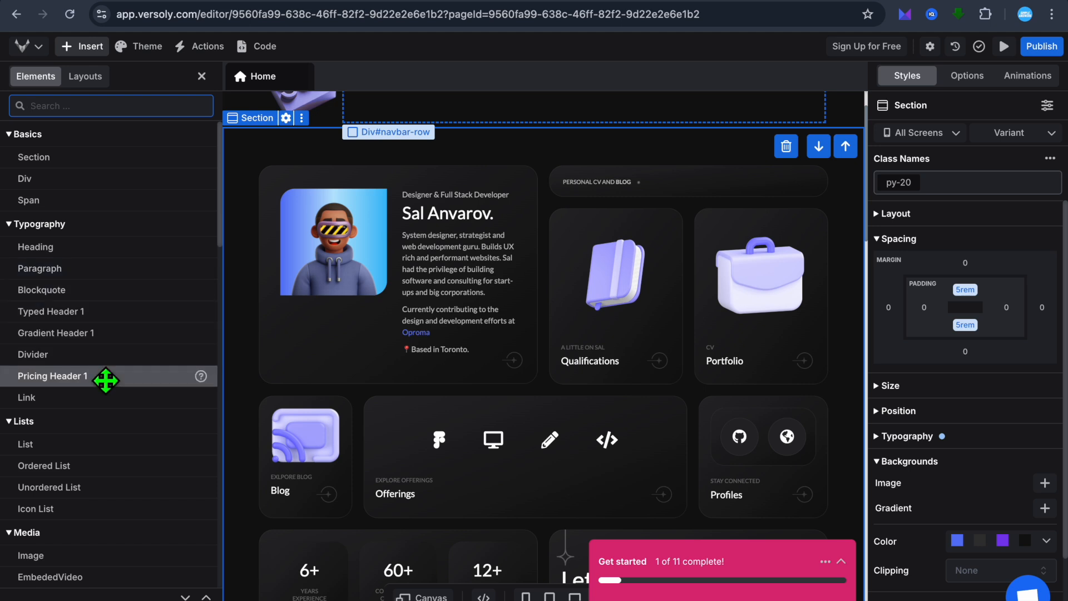
{"action": "scroll", "coordinate": [106, 380], "scroll_direction": "down", "scroll_amount": 6}
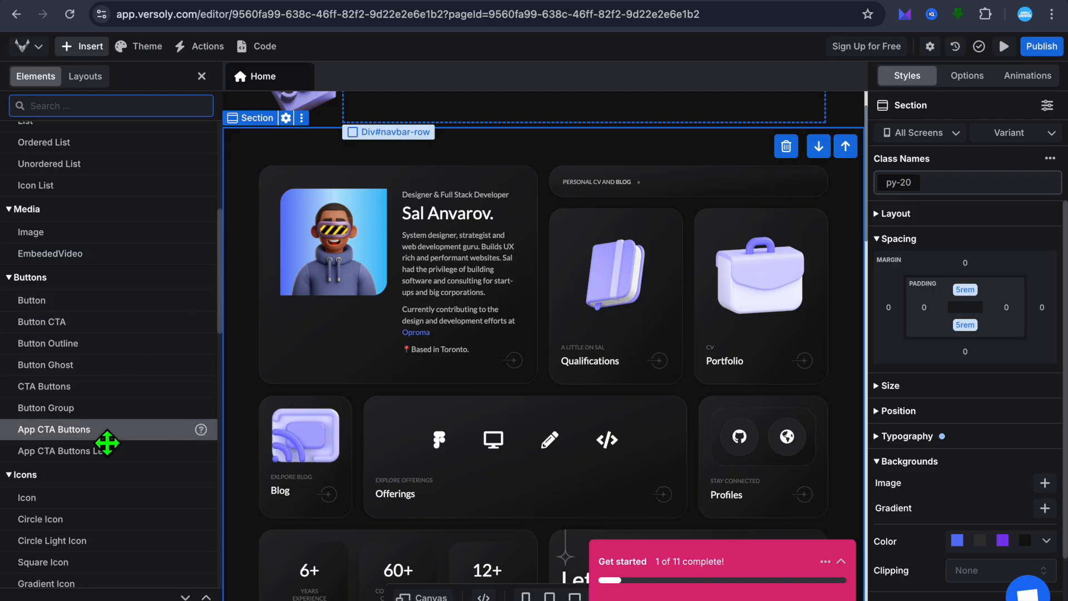
{"action": "scroll", "coordinate": [107, 442], "scroll_direction": "down", "scroll_amount": 8}
{"action": "scroll", "coordinate": [107, 443], "scroll_direction": "down", "scroll_amount": 5}
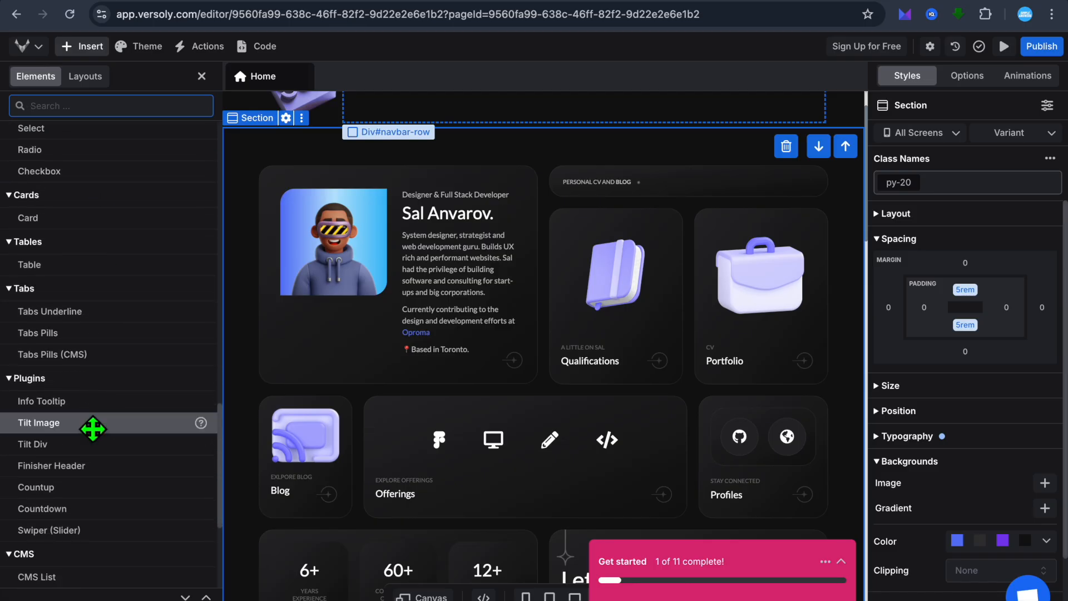
{"action": "scroll", "coordinate": [93, 429], "scroll_direction": "down", "scroll_amount": 4}
{"action": "scroll", "coordinate": [93, 428], "scroll_direction": "up", "scroll_amount": 17}
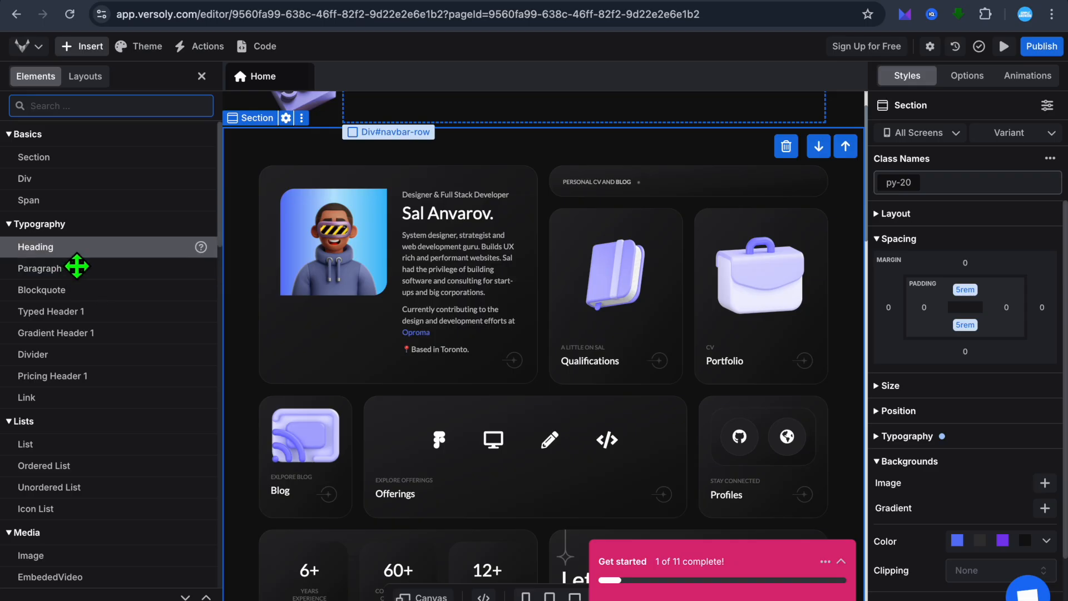
{"action": "left_click_drag", "start_coordinate": [77, 267], "coordinate": [295, 206]}
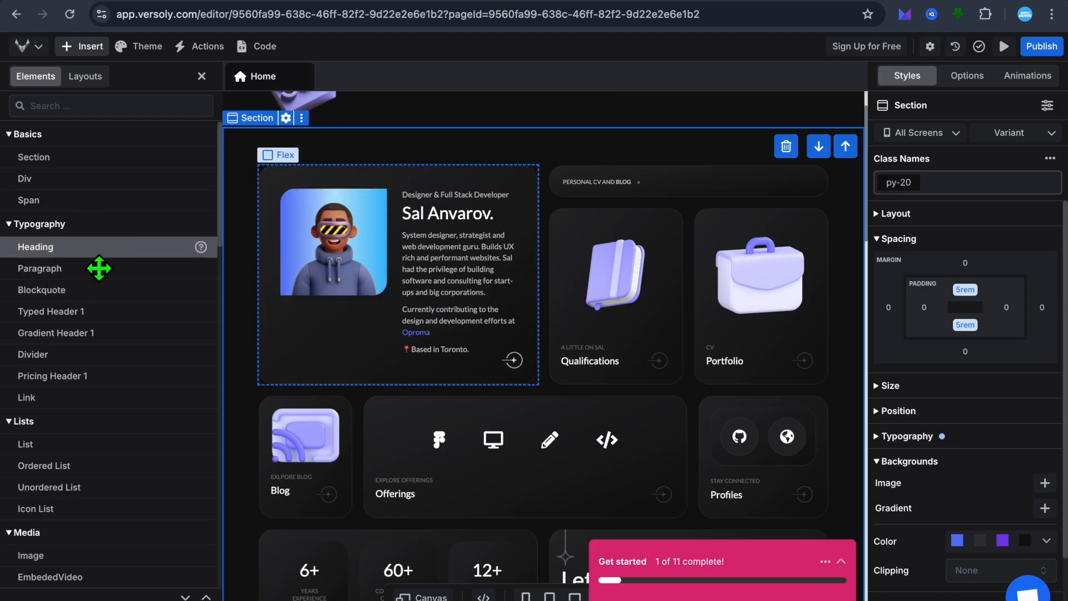
{"action": "left_click_drag", "start_coordinate": [86, 266], "coordinate": [441, 183]}
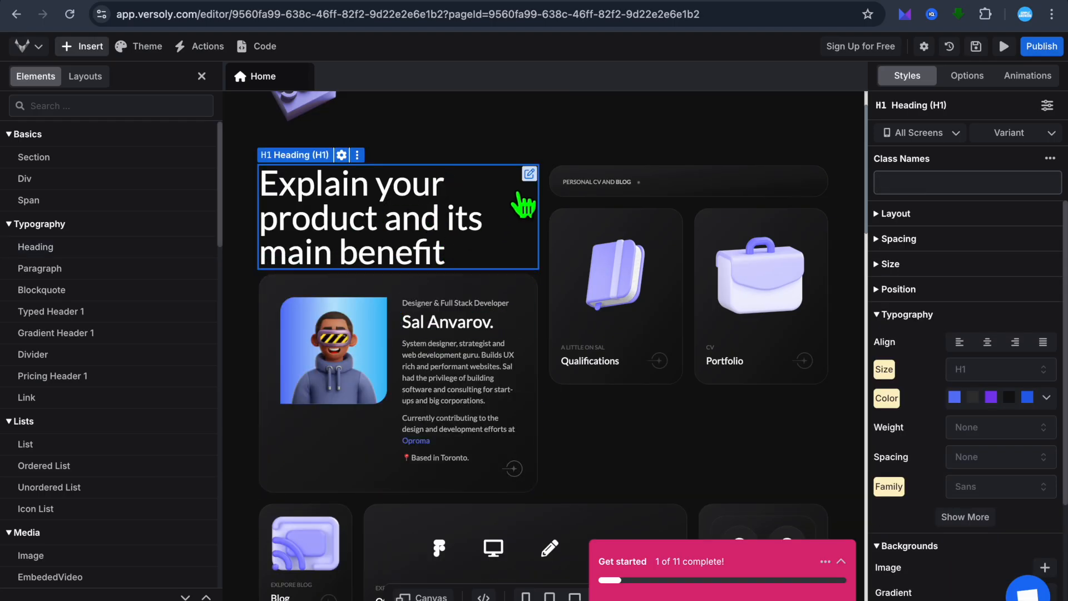
{"action": "left_click", "coordinate": [529, 173]}
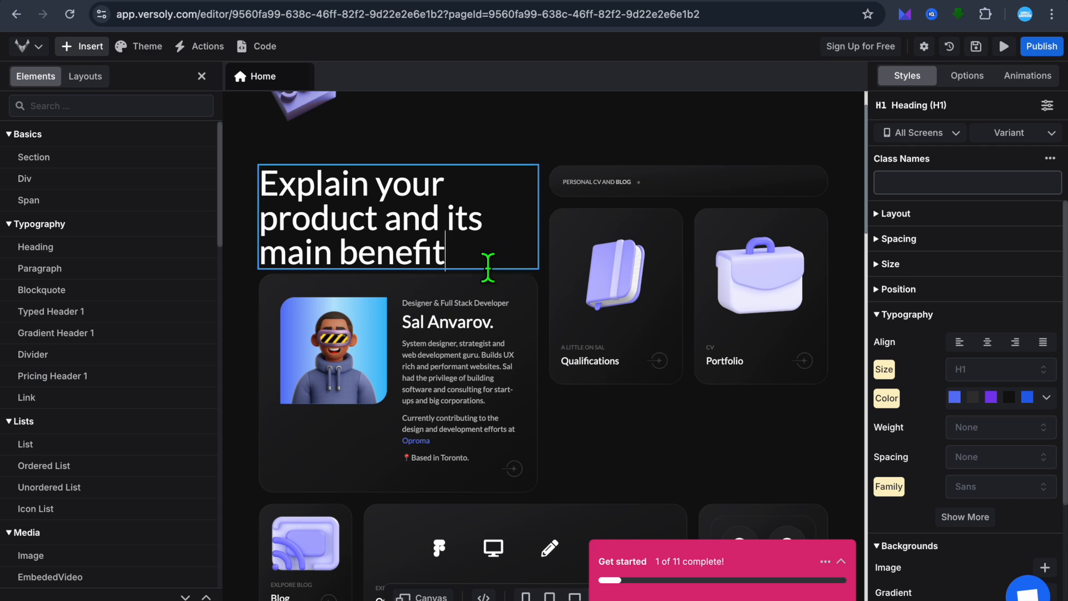
{"action": "left_click_drag", "start_coordinate": [488, 268], "coordinate": [267, 189]}
{"action": "left_click", "coordinate": [261, 175]}
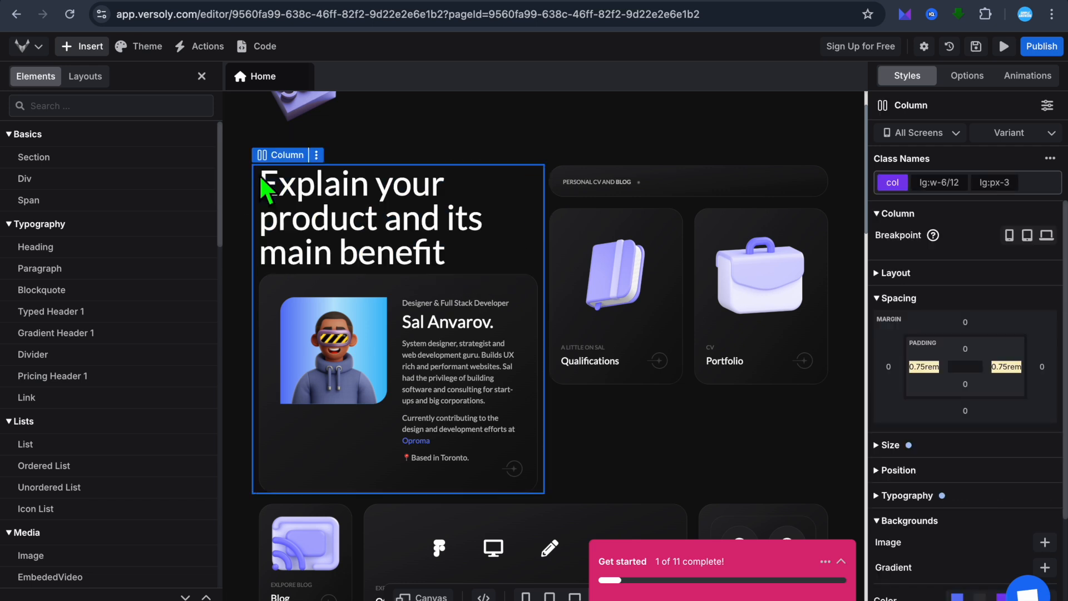
{"action": "type", "text": "an"}
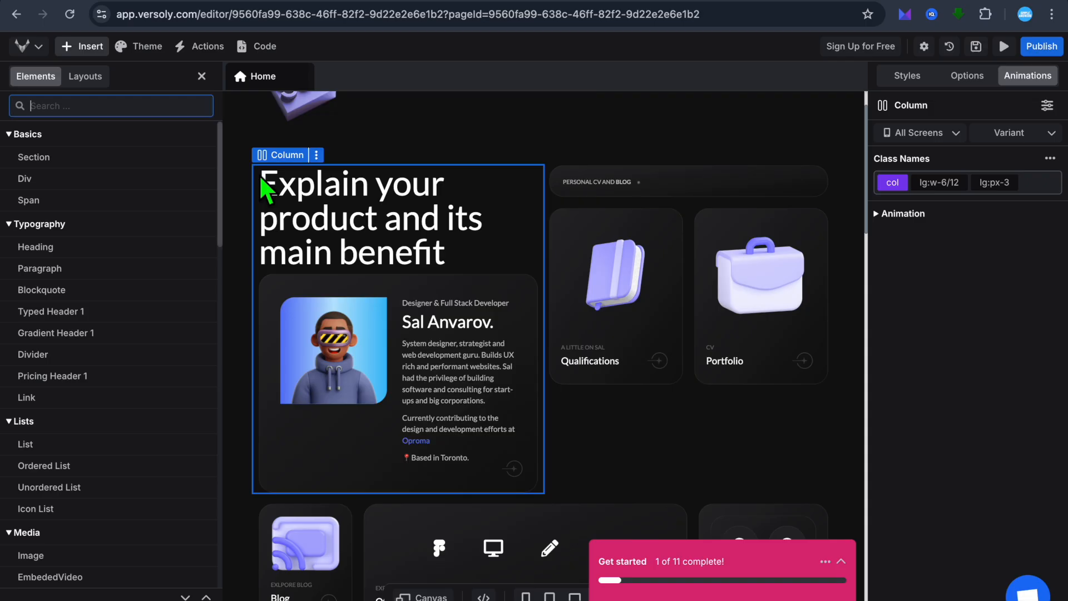
{"action": "type", "text": "DING"}
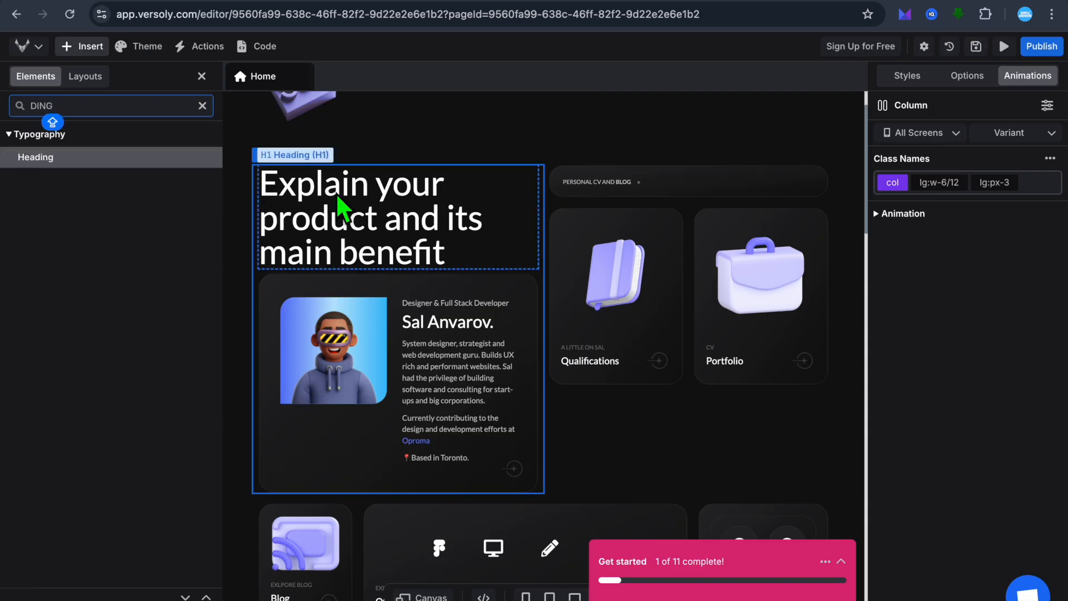
- Replace the text of the new heading above the profile card with "HEADING", clear the element search and close the element library
{"action": "left_click", "coordinate": [462, 247]}
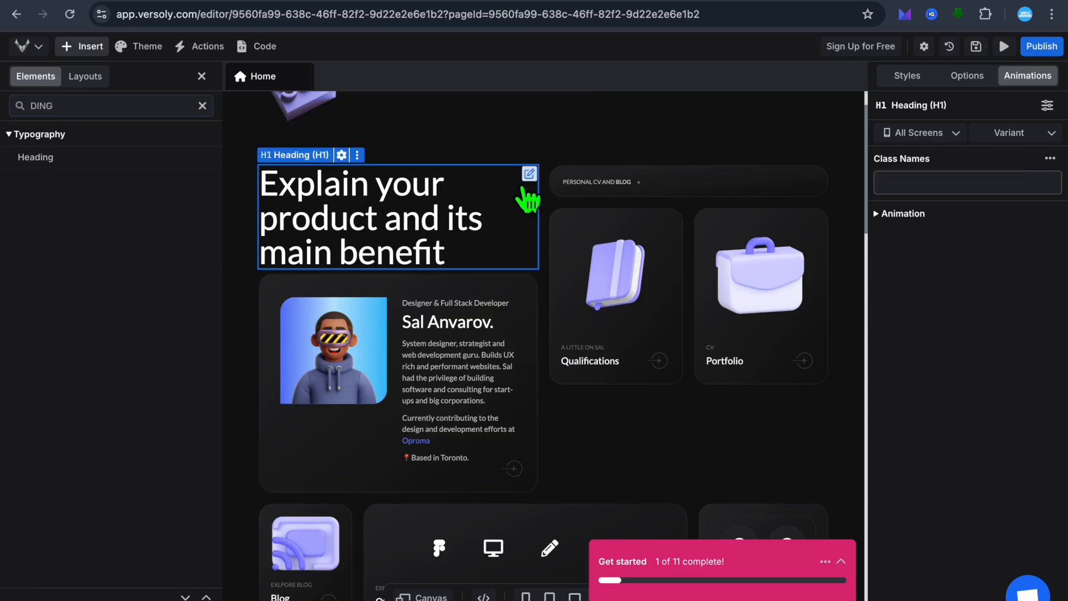
{"action": "left_click", "coordinate": [529, 175]}
{"action": "left_click_drag", "start_coordinate": [470, 257], "coordinate": [280, 192]}
{"action": "key", "text": "BackSpace"}
{"action": "key", "text": "BackSpace"}
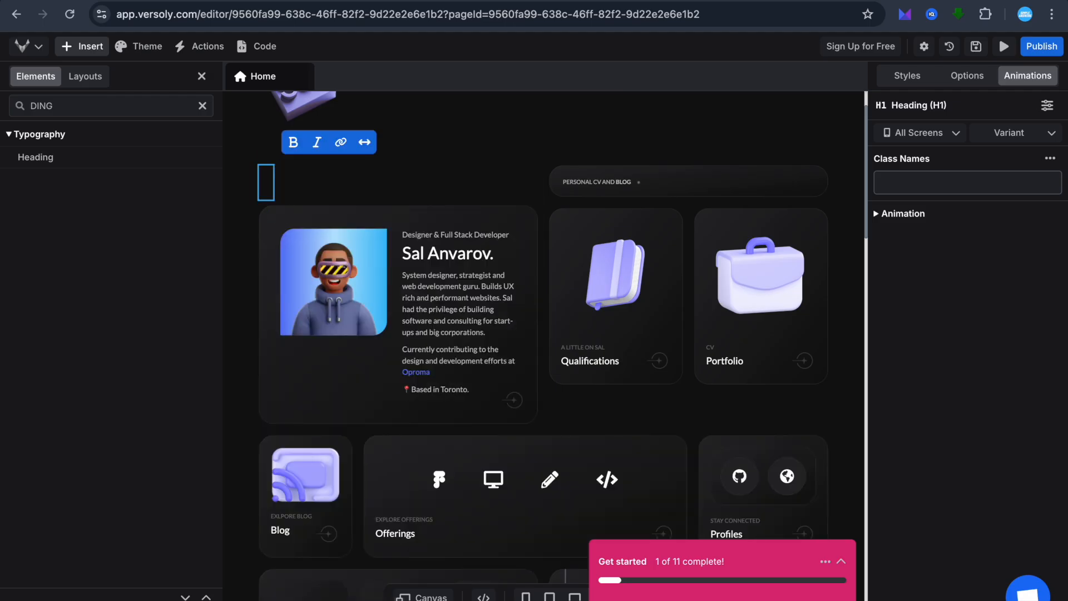
{"action": "type", "text": "HEA"}
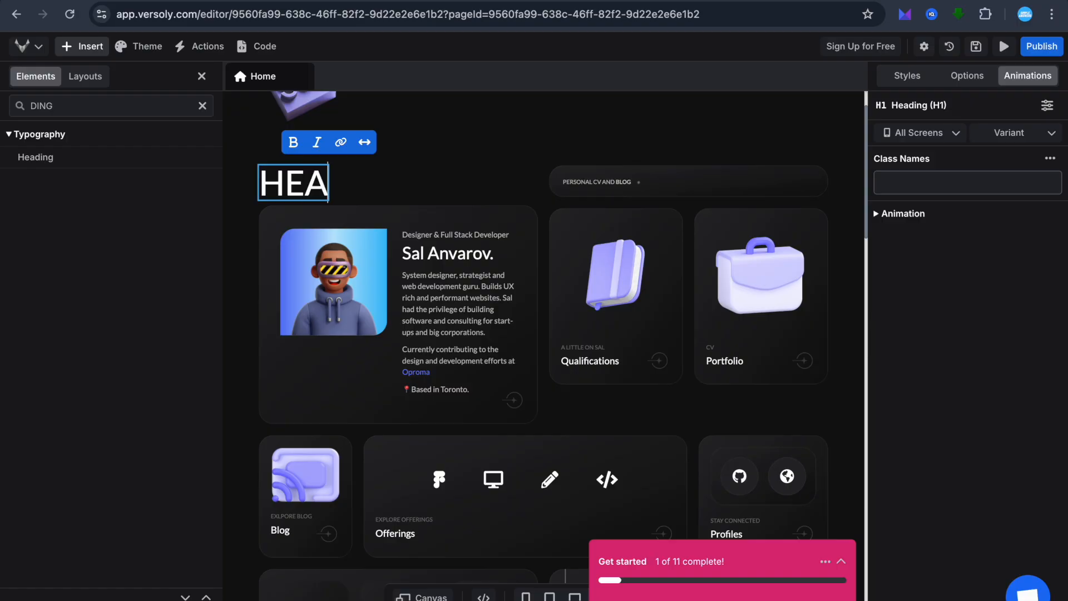
{"action": "type", "text": "DING"}
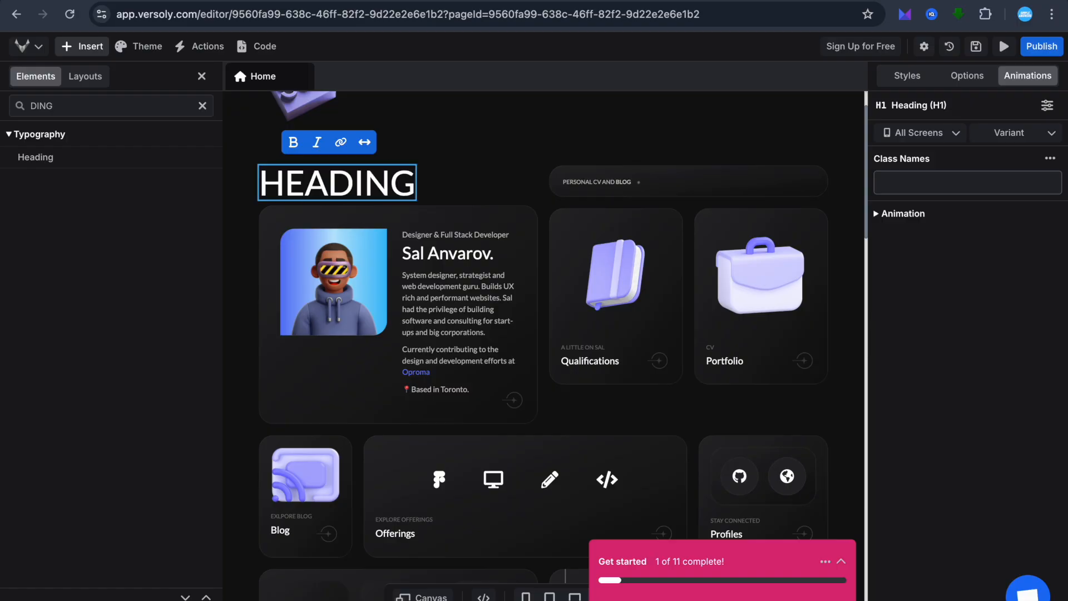
{"action": "left_click", "coordinate": [202, 105]}
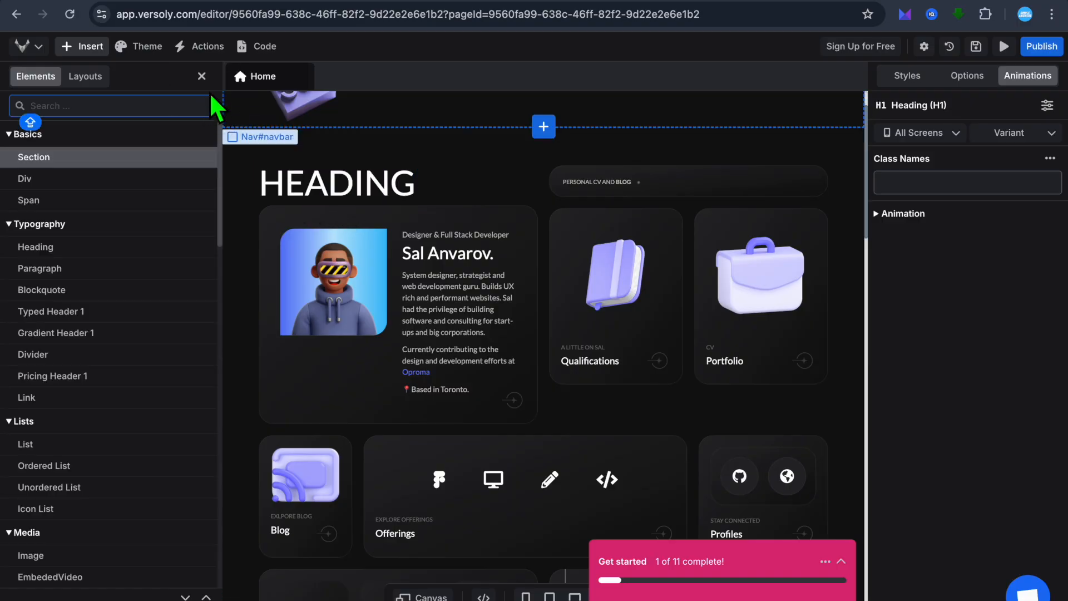
{"action": "left_click", "coordinate": [202, 76]}
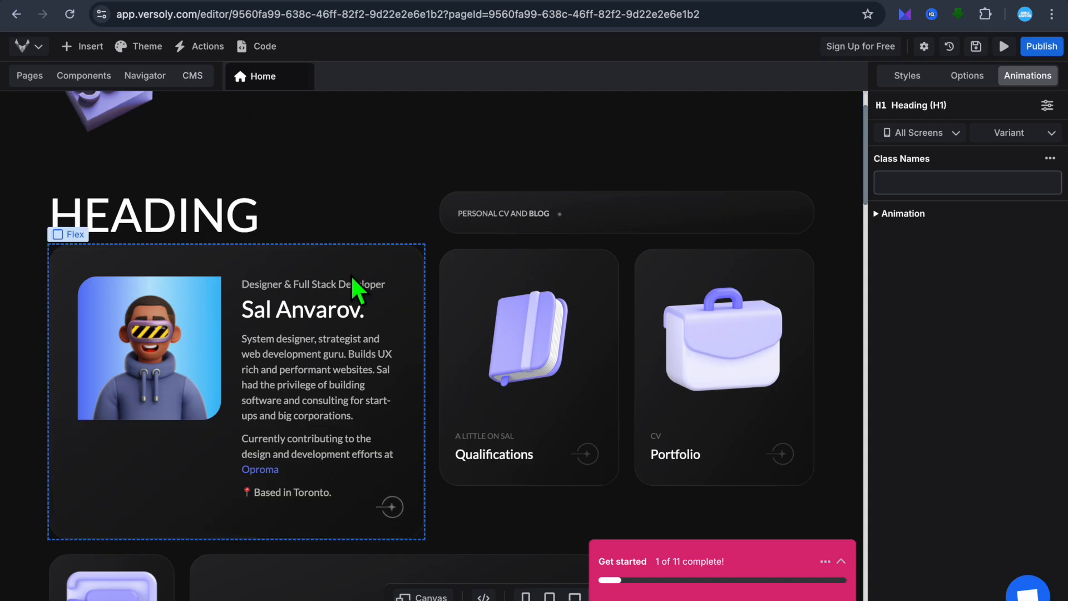
- Review the landing section's cards down to the collaboration banner and select the Landing link in the navigation bar
{"action": "scroll", "coordinate": [362, 333], "scroll_direction": "down", "scroll_amount": 1}
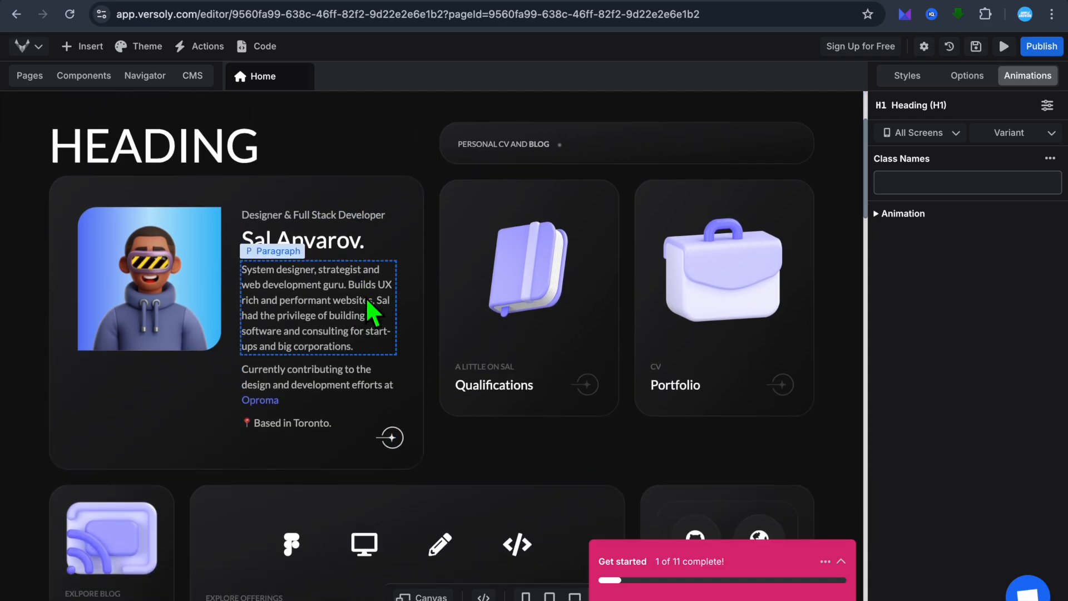
{"action": "scroll", "coordinate": [423, 306], "scroll_direction": "up", "scroll_amount": 1}
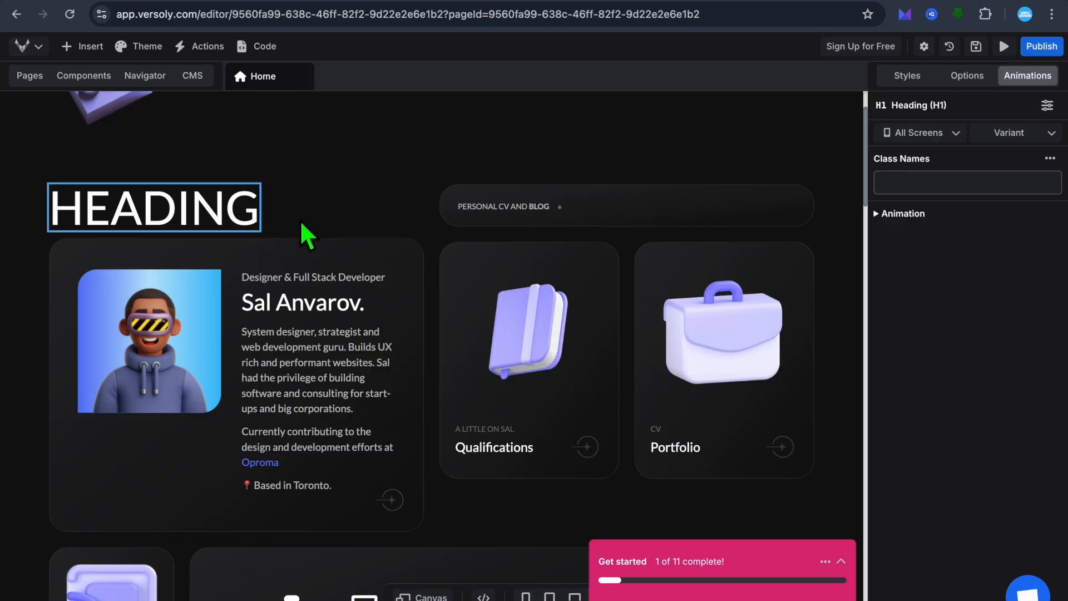
{"action": "scroll", "coordinate": [321, 356], "scroll_direction": "down", "scroll_amount": 5}
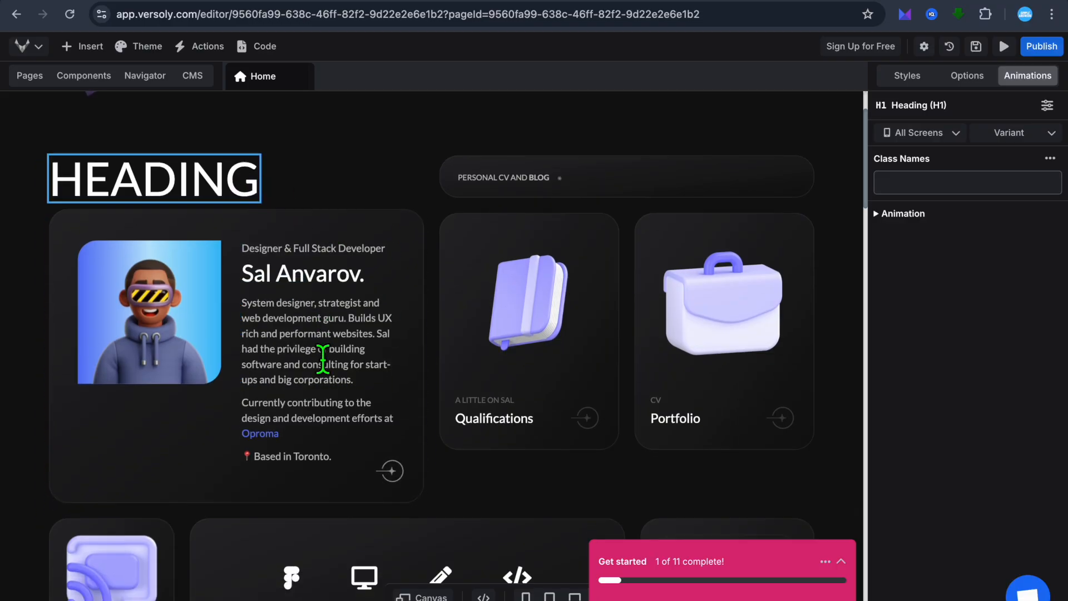
{"action": "scroll", "coordinate": [322, 359], "scroll_direction": "down", "scroll_amount": 1}
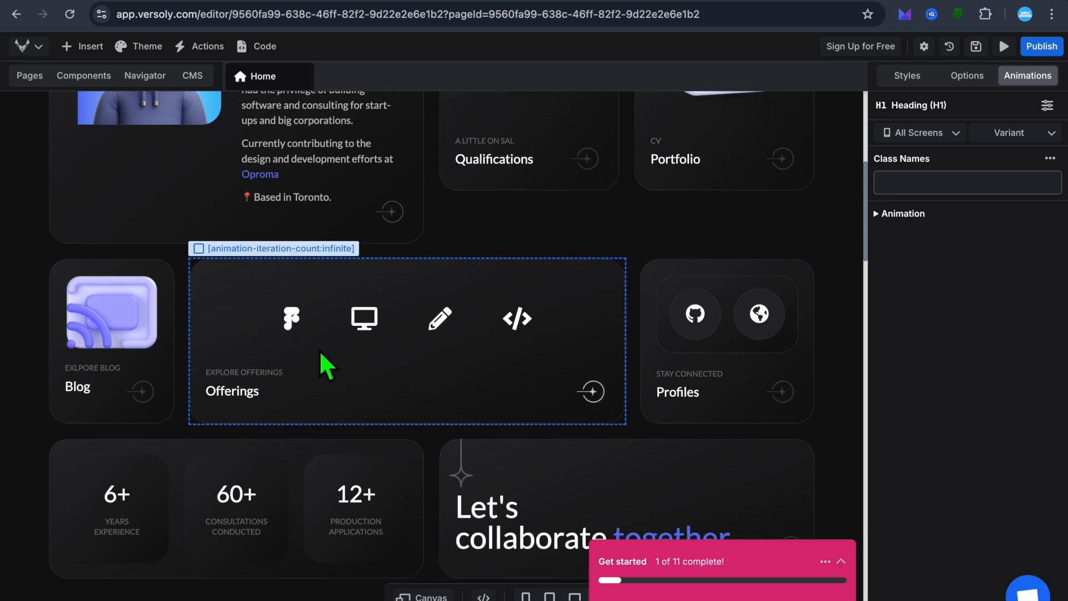
{"action": "scroll", "coordinate": [250, 327], "scroll_direction": "down", "scroll_amount": 2}
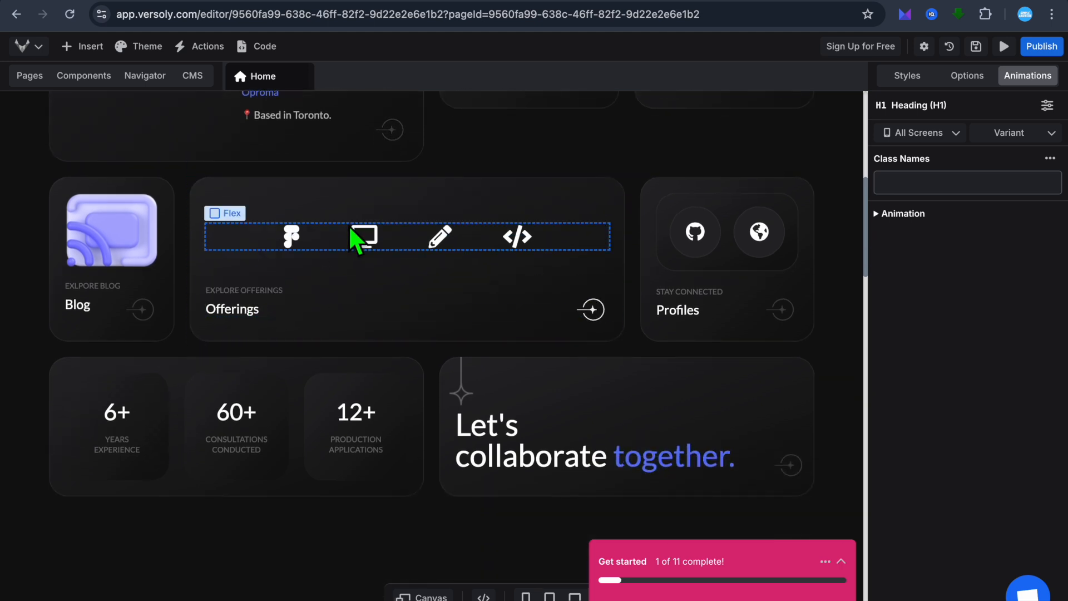
{"action": "scroll", "coordinate": [465, 202], "scroll_direction": "up", "scroll_amount": 8}
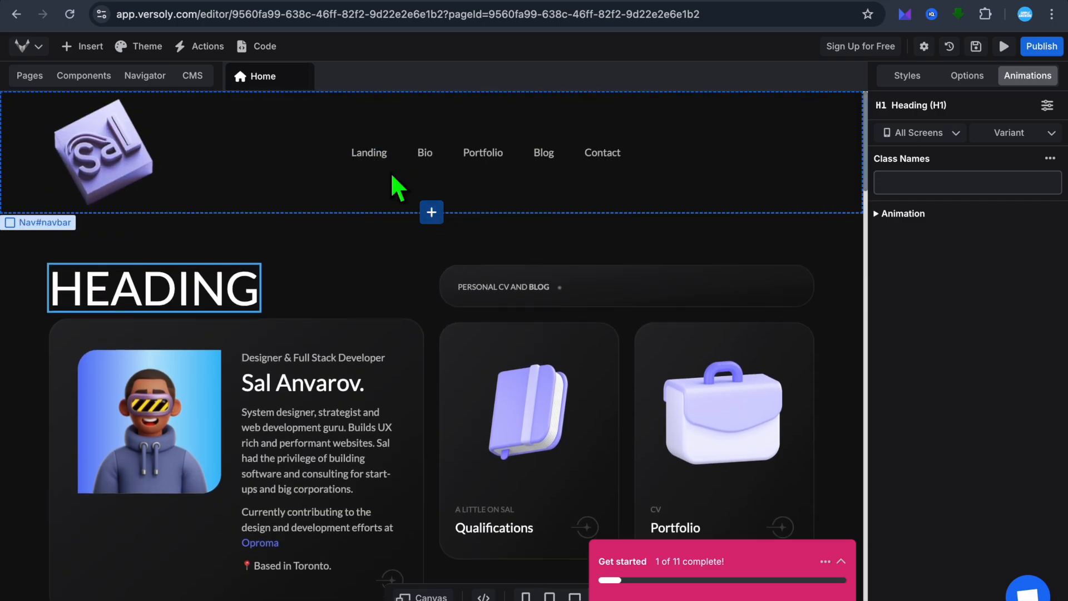
{"action": "left_click", "coordinate": [375, 154]}
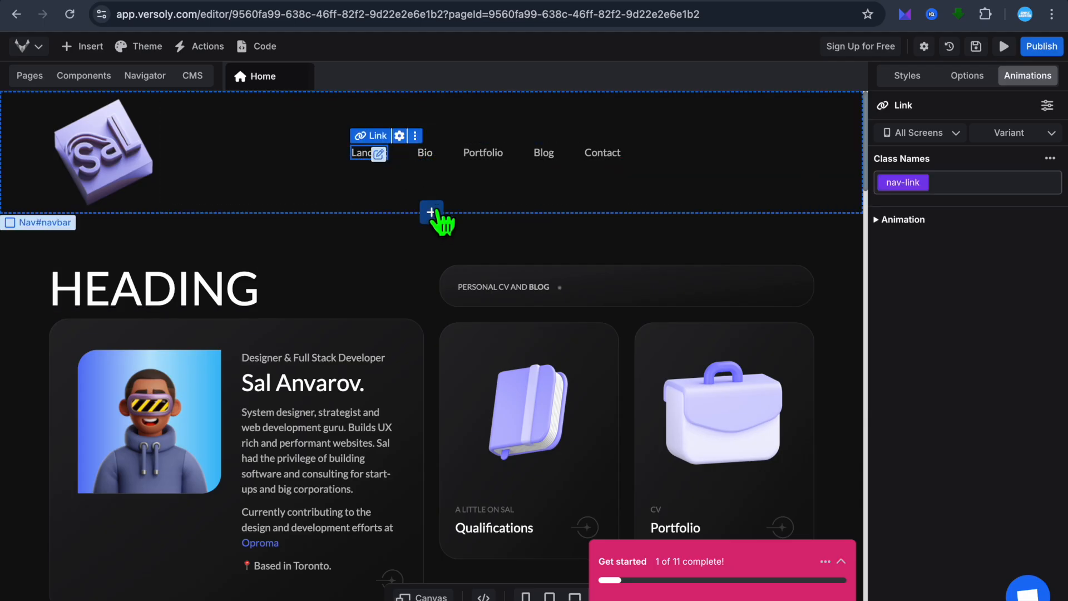
- Browse the section layouts insertable below the navigation bar, including the Newsletter category, and close the library without adding one
{"action": "left_click", "coordinate": [432, 212]}
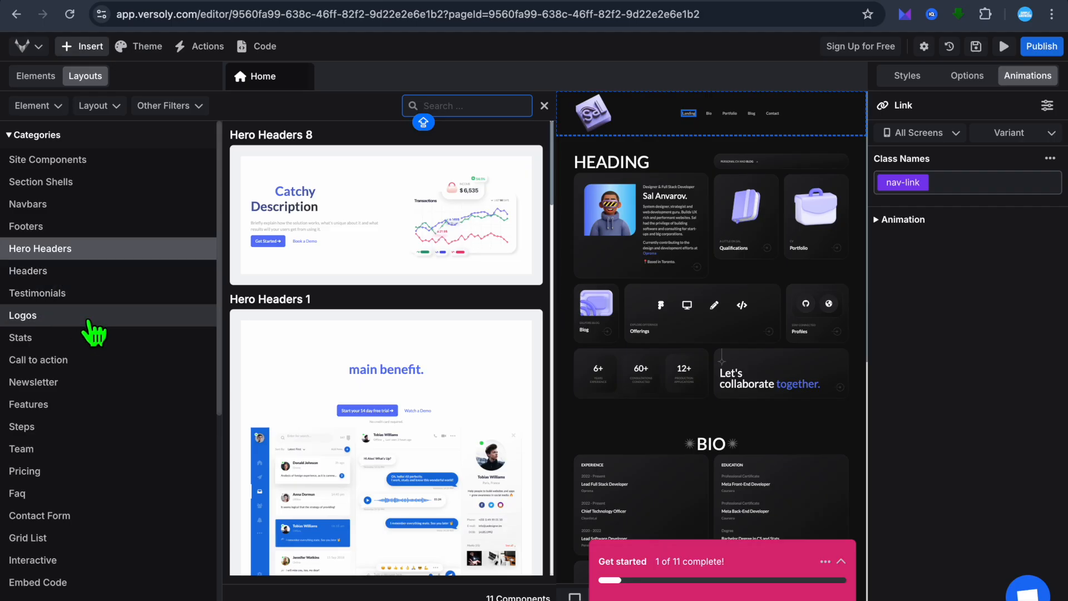
{"action": "scroll", "coordinate": [93, 333], "scroll_direction": "down", "scroll_amount": 4}
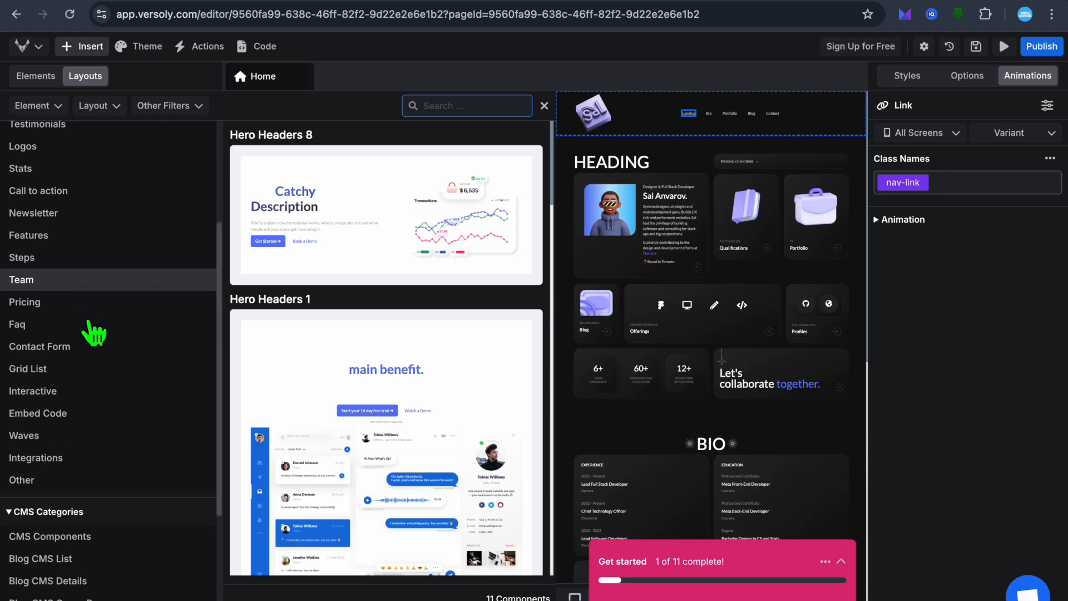
{"action": "left_click", "coordinate": [72, 213]}
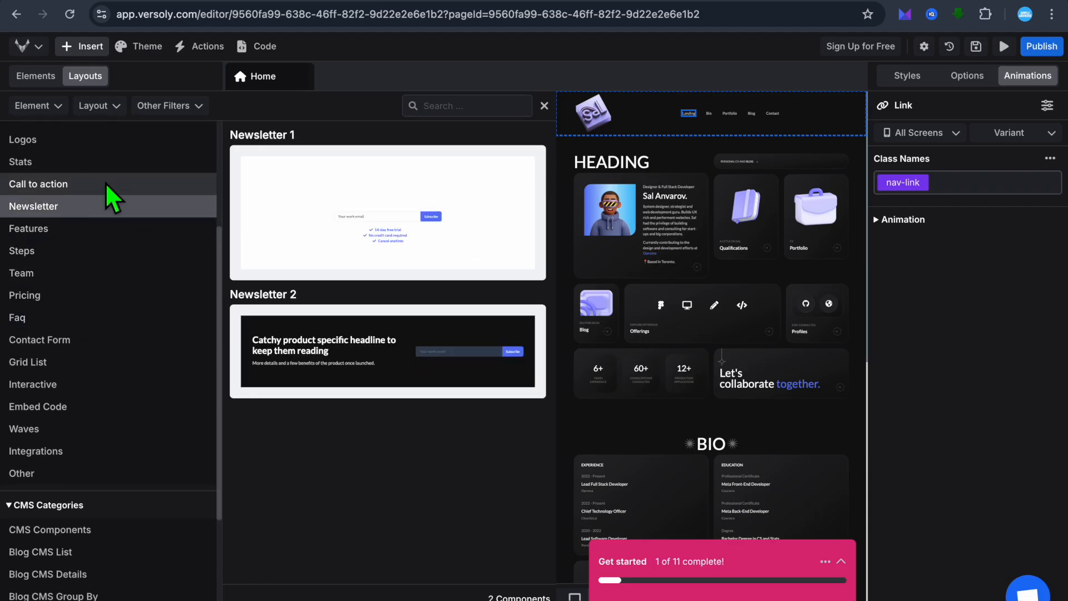
{"action": "scroll", "coordinate": [84, 327], "scroll_direction": "down", "scroll_amount": 3}
{"action": "scroll", "coordinate": [84, 326], "scroll_direction": "up", "scroll_amount": 6}
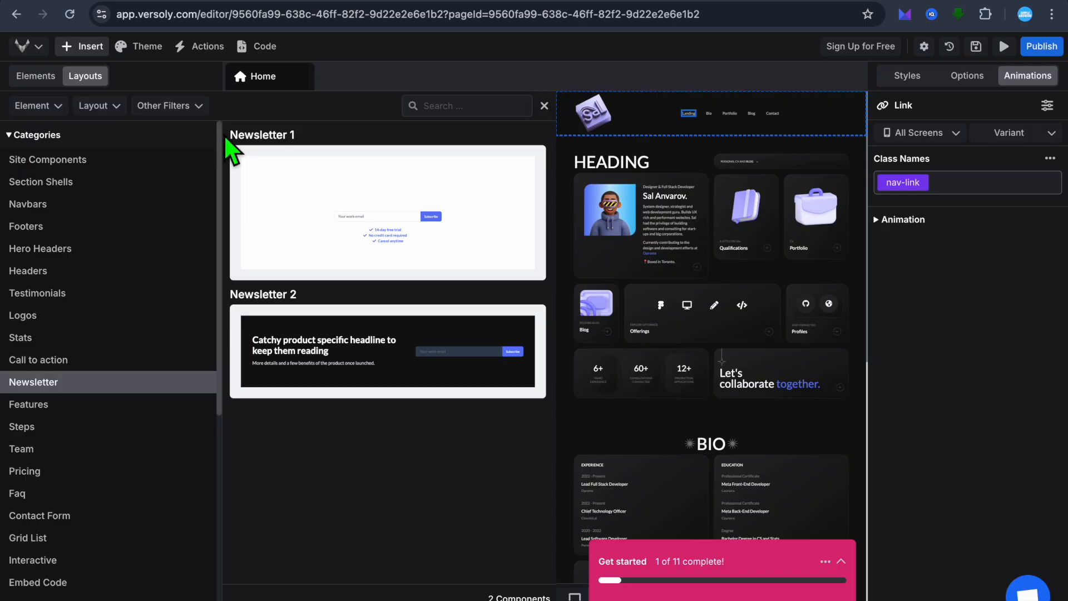
{"action": "left_click", "coordinate": [545, 106]}
- Examine the page's sections from the navigation bar down through the Bio section's Experience and Education cards
{"action": "scroll", "coordinate": [462, 367], "scroll_direction": "down", "scroll_amount": 5}
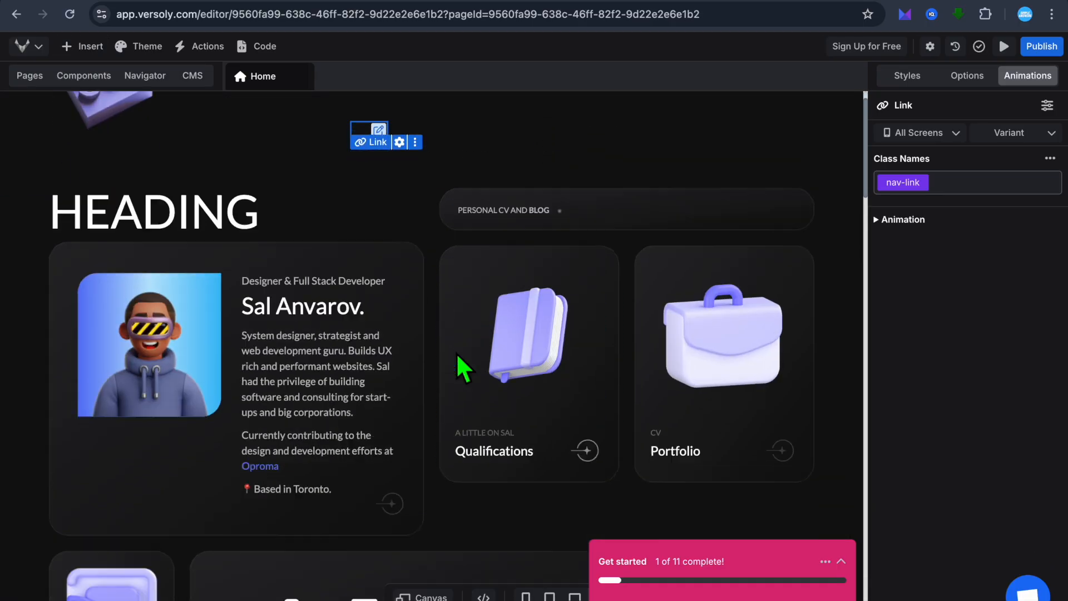
{"action": "scroll", "coordinate": [459, 361], "scroll_direction": "down", "scroll_amount": 7}
{"action": "scroll", "coordinate": [458, 365], "scroll_direction": "up", "scroll_amount": 12}
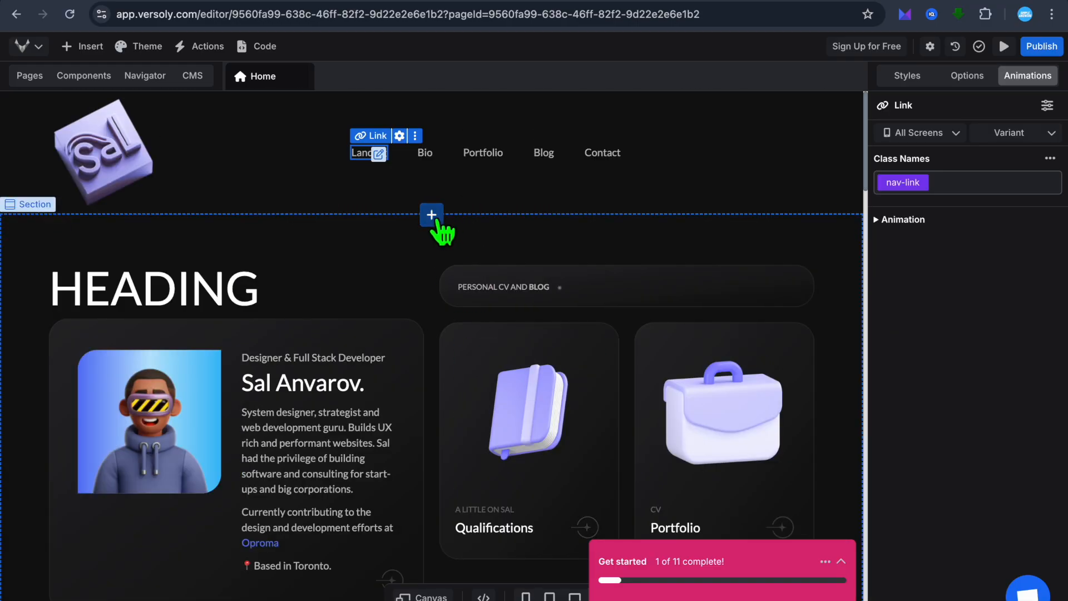
{"action": "scroll", "coordinate": [433, 445], "scroll_direction": "down", "scroll_amount": 10}
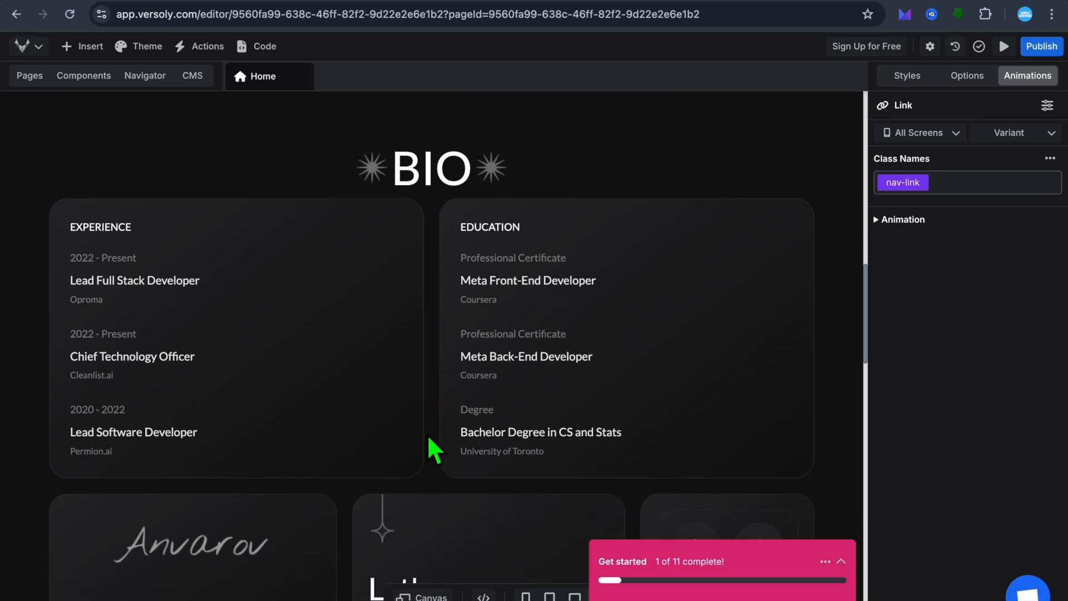
{"action": "scroll", "coordinate": [431, 445], "scroll_direction": "up", "scroll_amount": 5}
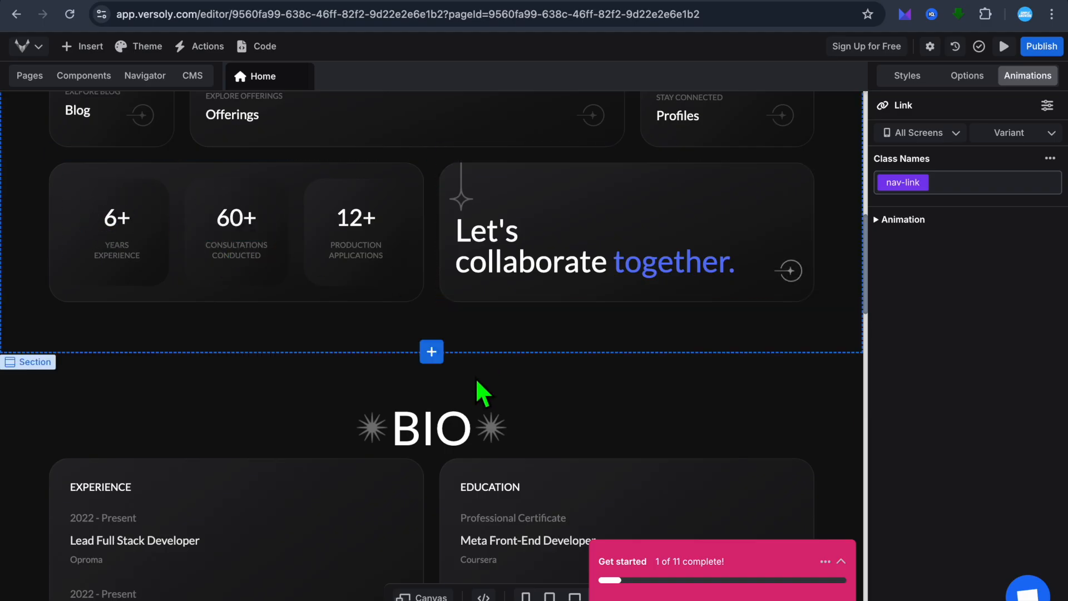
{"action": "scroll", "coordinate": [467, 427], "scroll_direction": "down", "scroll_amount": 10}
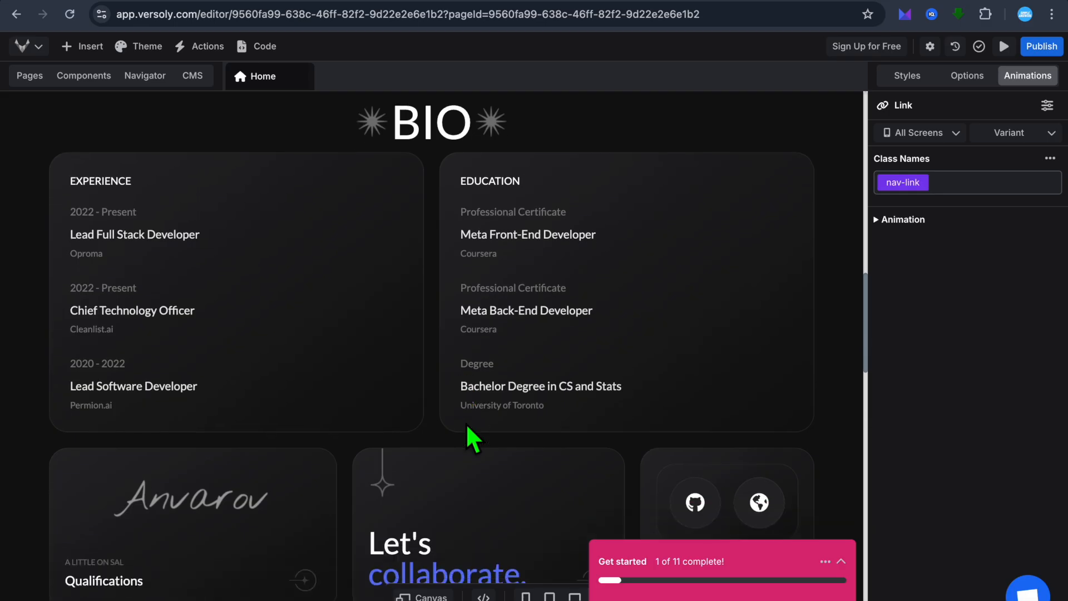
{"action": "scroll", "coordinate": [472, 439], "scroll_direction": "up", "scroll_amount": 15}
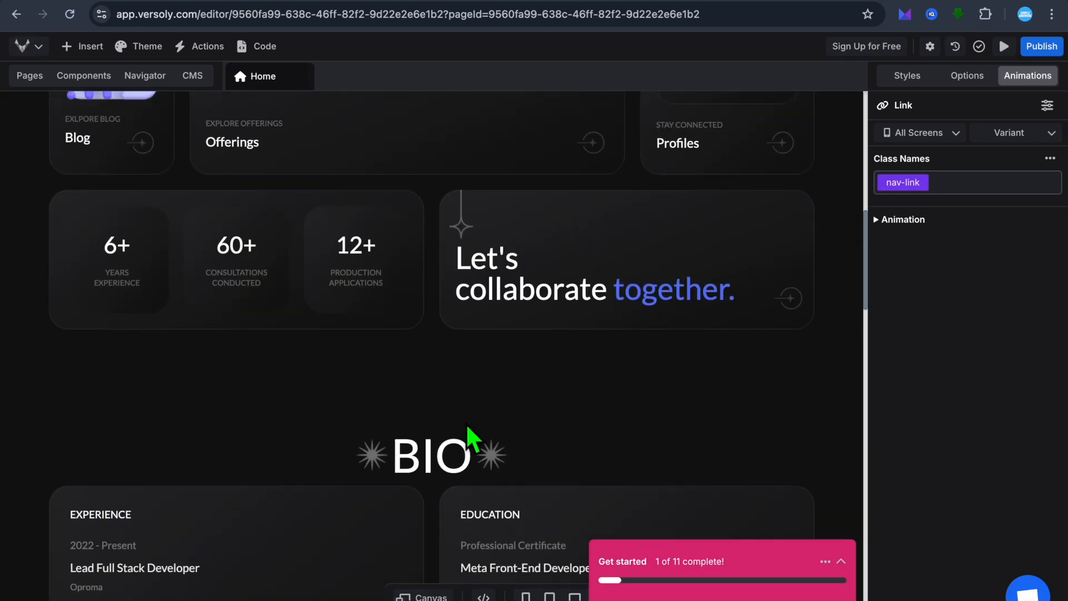
{"action": "scroll", "coordinate": [473, 439], "scroll_direction": "down", "scroll_amount": 5}
{"action": "scroll", "coordinate": [474, 438], "scroll_direction": "up", "scroll_amount": 2}
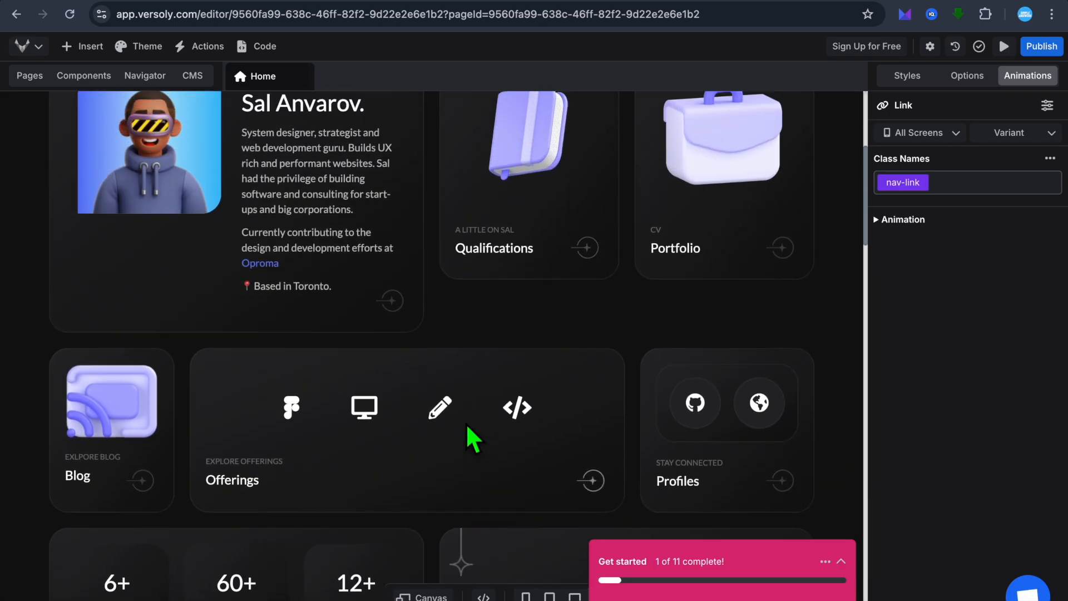
{"action": "scroll", "coordinate": [474, 439], "scroll_direction": "up", "scroll_amount": 1}
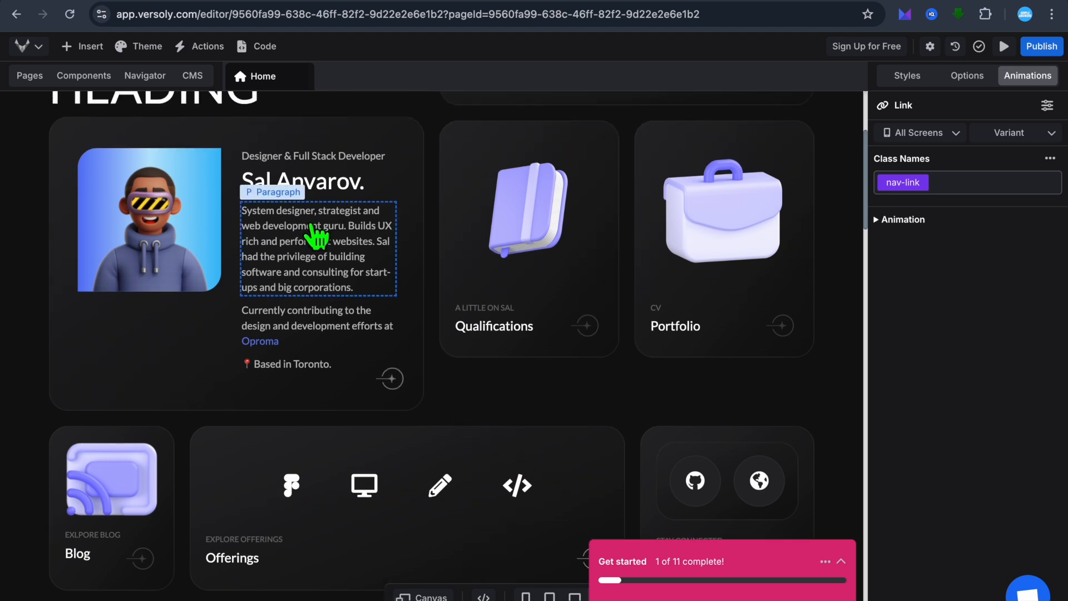
- Turn the word "corporations" at the end of the profile card's bio paragraph into a link
{"action": "left_click", "coordinate": [324, 259]}
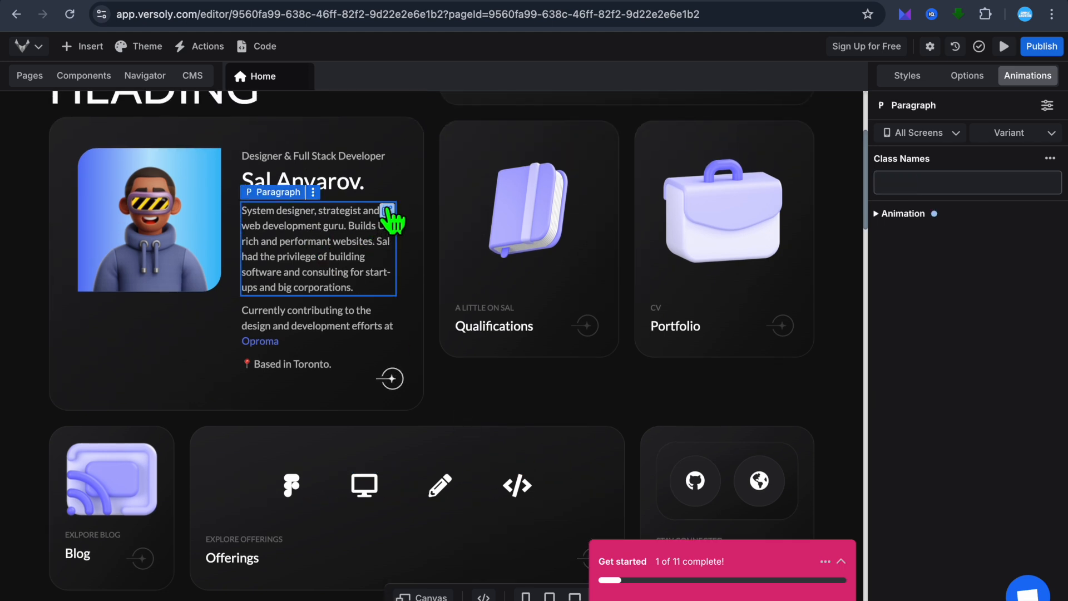
{"action": "left_click", "coordinate": [388, 210]}
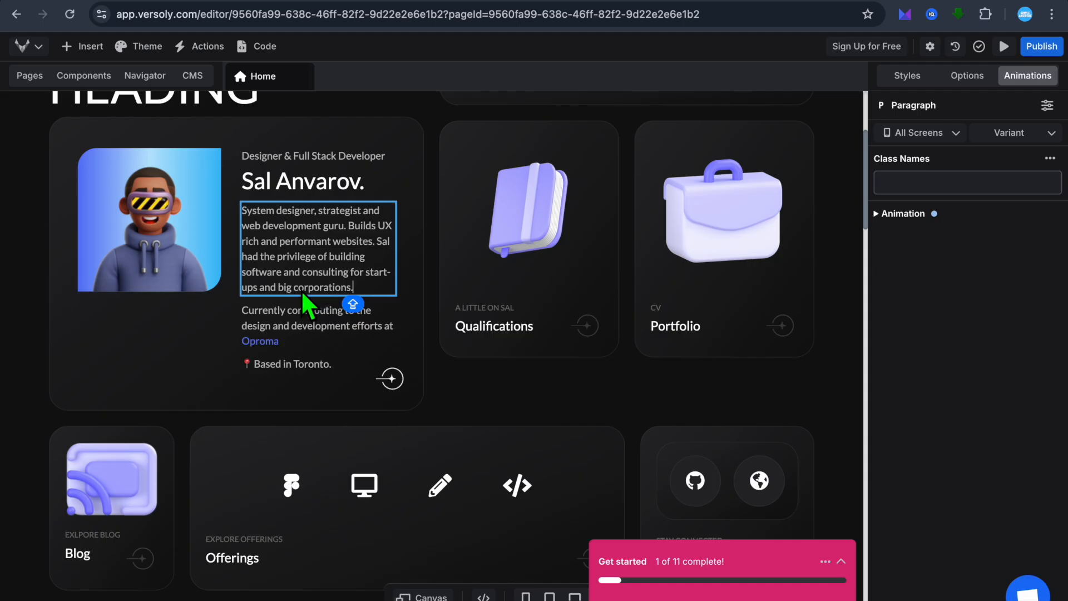
{"action": "left_click_drag", "start_coordinate": [296, 288], "coordinate": [356, 295]}
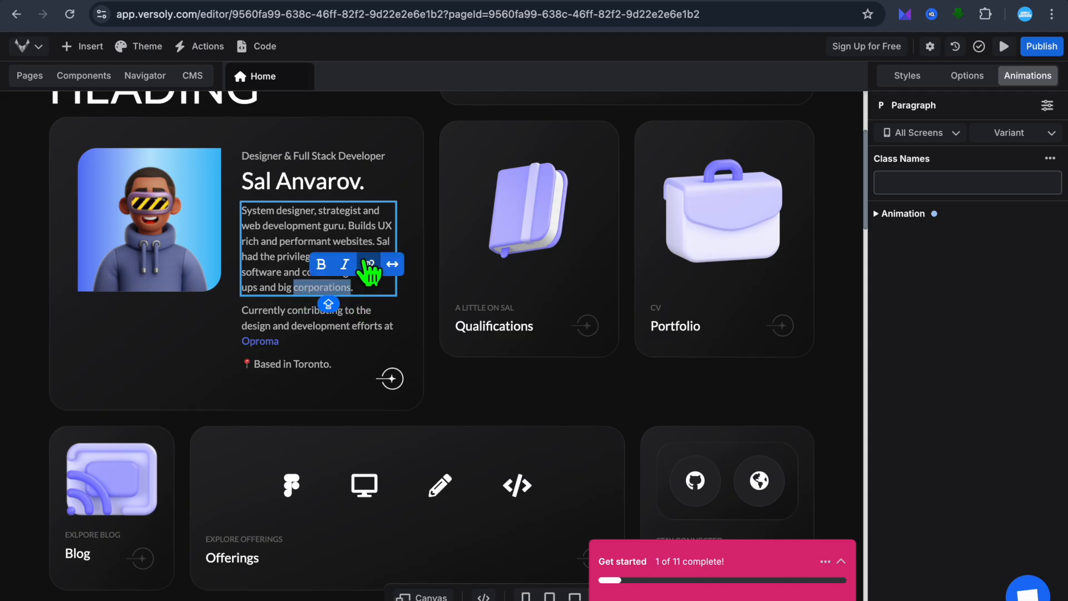
{"action": "left_click", "coordinate": [369, 265]}
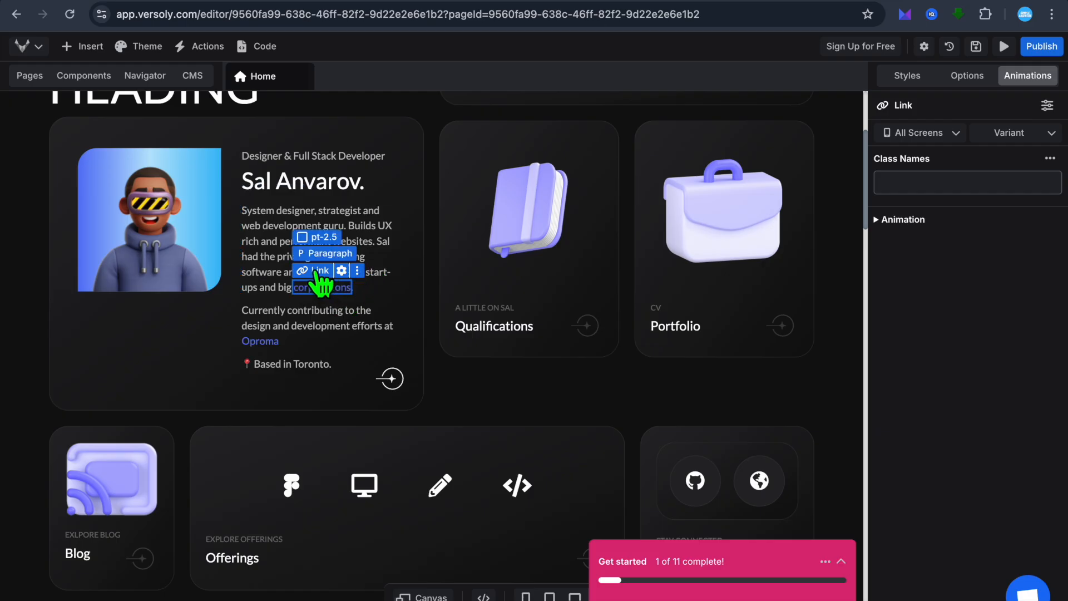
- Look at the available actions and URL settings of the "corporations" link, close them and select the whole profile card
{"action": "left_click", "coordinate": [356, 271]}
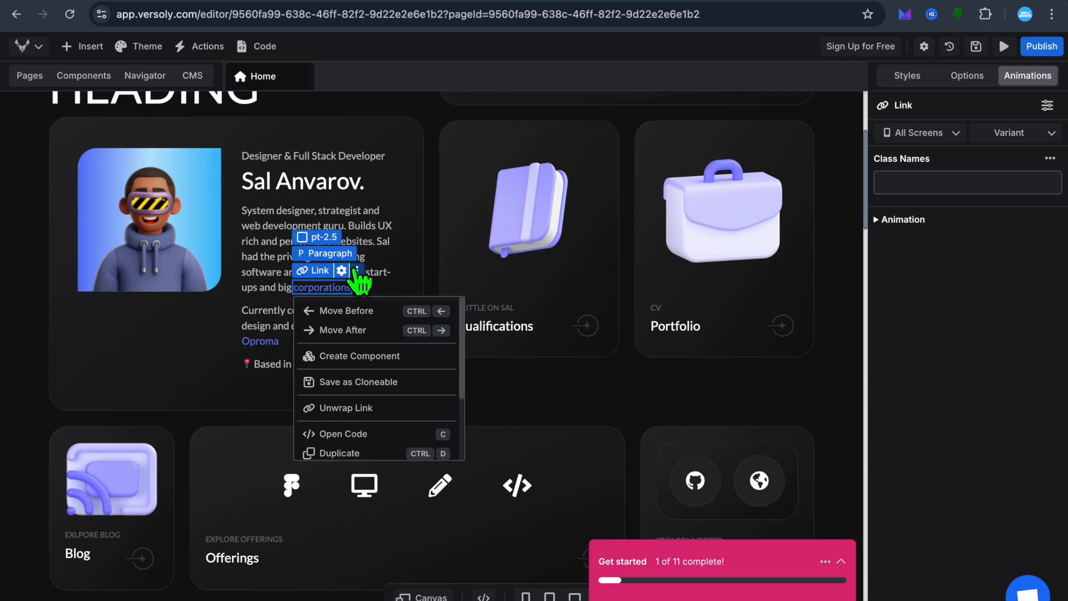
{"action": "left_click", "coordinate": [341, 270]}
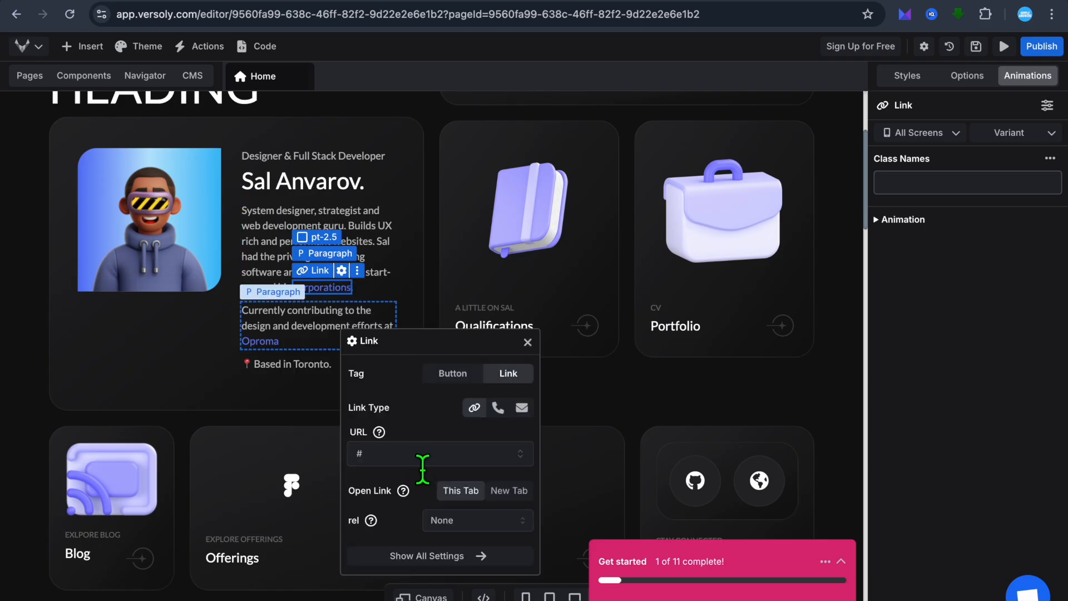
{"action": "left_click", "coordinate": [395, 278]}
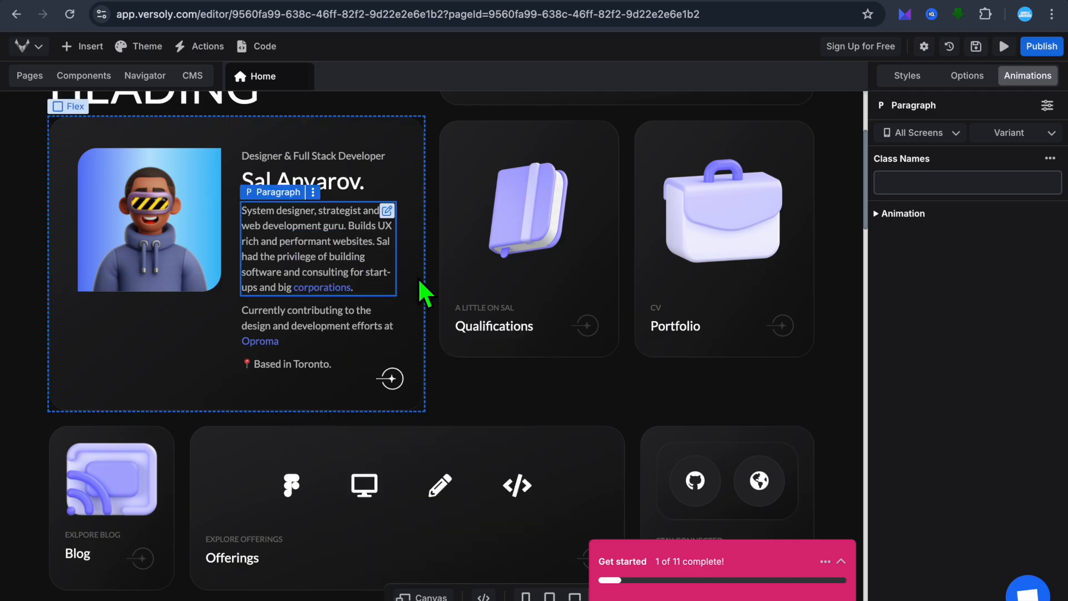
{"action": "left_click", "coordinate": [419, 278]}
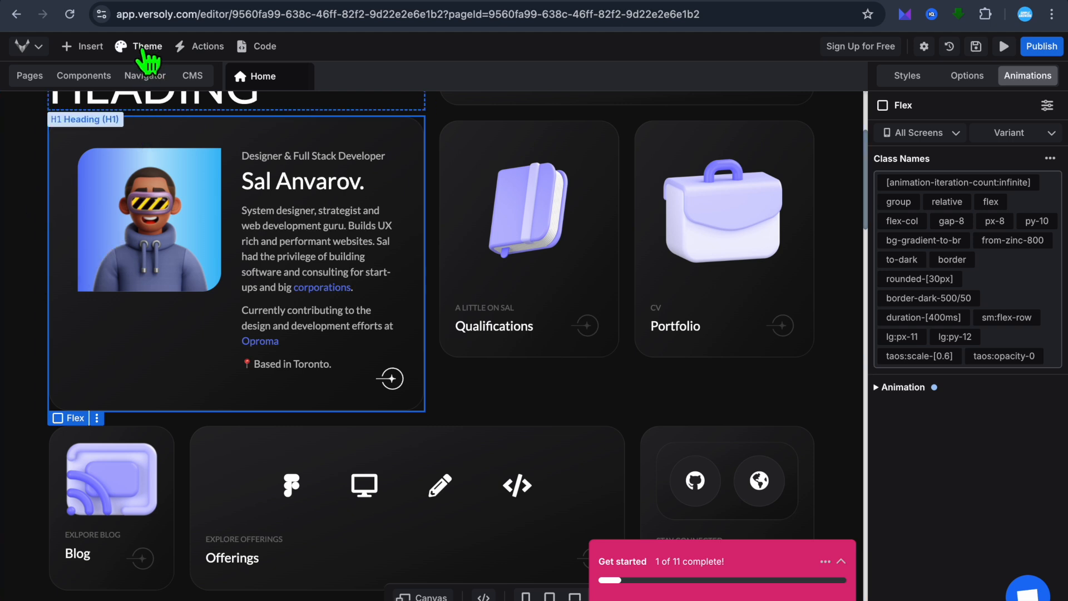
- Examine the theme's font, accent and semantic color settings and its typography classes in the Theme Manager, and close it without changes
{"action": "left_click", "coordinate": [143, 50]}
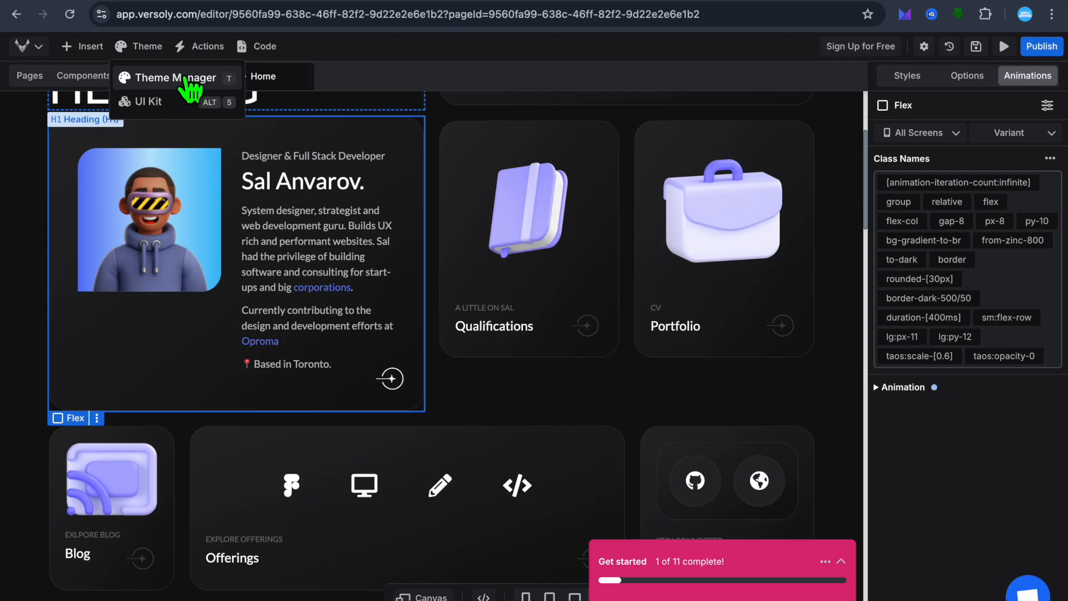
{"action": "left_click", "coordinate": [189, 83]}
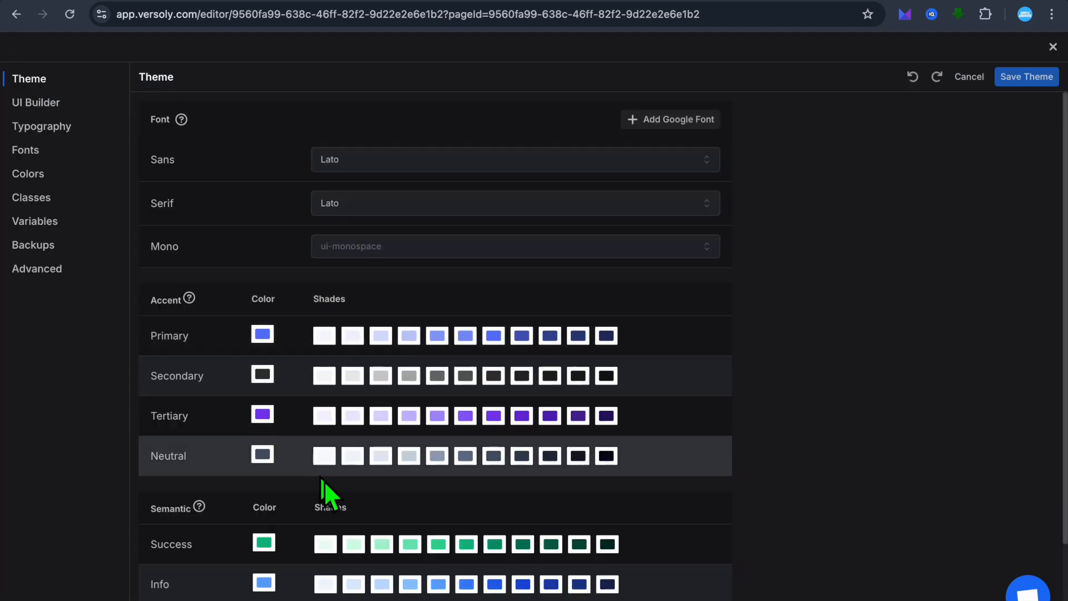
{"action": "scroll", "coordinate": [323, 520], "scroll_direction": "down", "scroll_amount": 2}
{"action": "scroll", "coordinate": [323, 516], "scroll_direction": "up", "scroll_amount": 2}
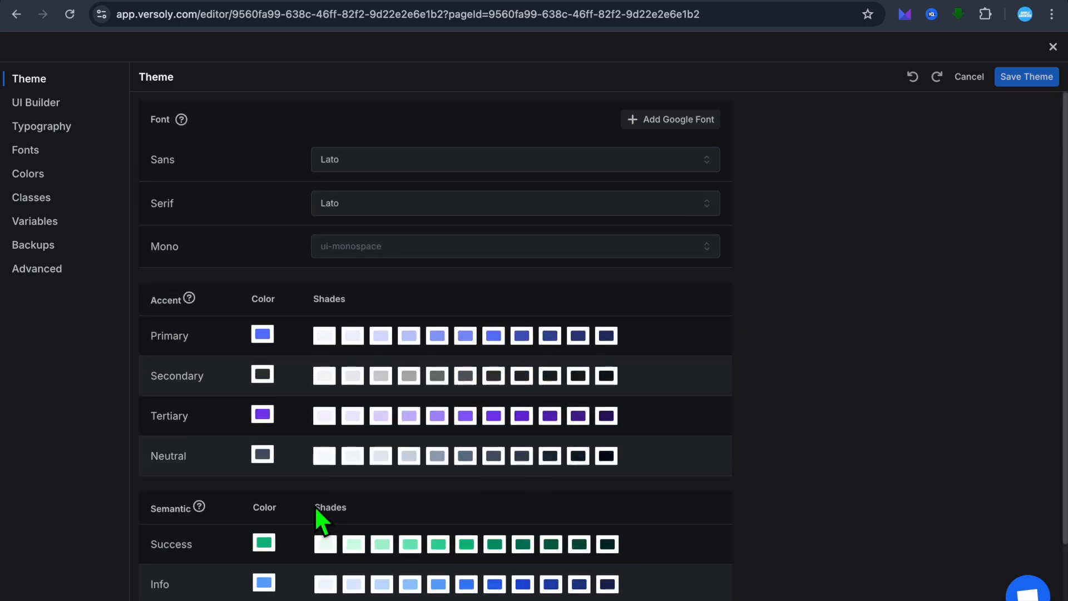
{"action": "left_click", "coordinate": [67, 128]}
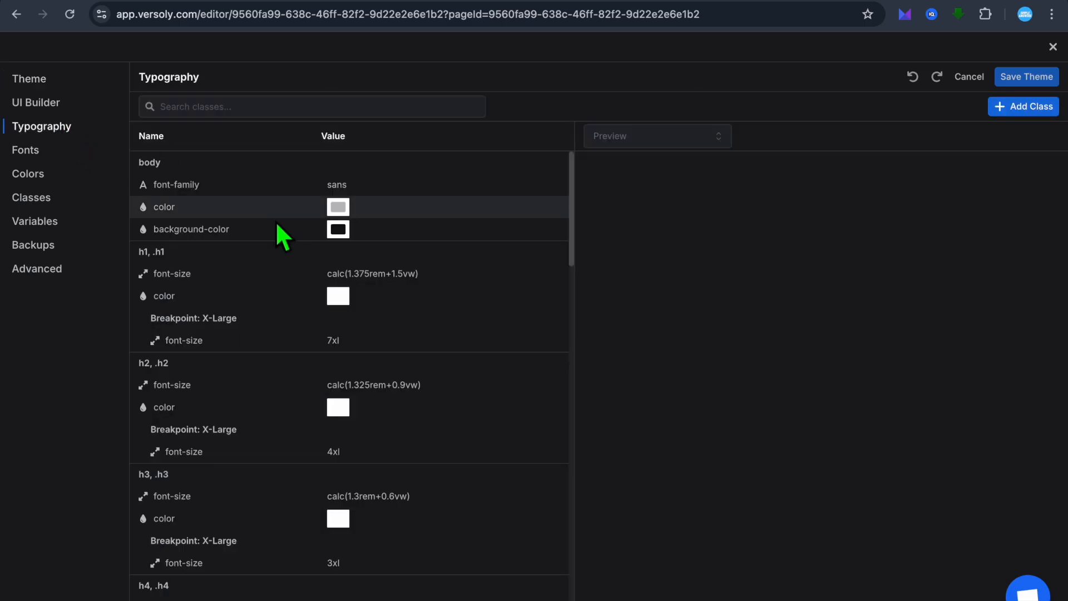
{"action": "scroll", "coordinate": [282, 229], "scroll_direction": "down", "scroll_amount": 5}
{"action": "scroll", "coordinate": [284, 238], "scroll_direction": "up", "scroll_amount": 5}
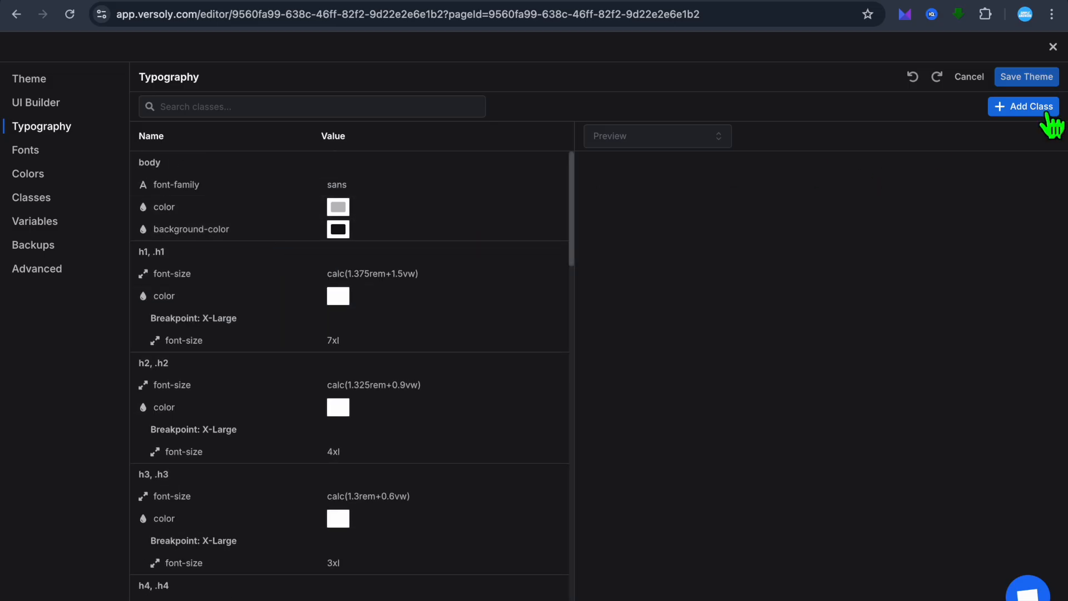
{"action": "left_click", "coordinate": [1052, 47]}
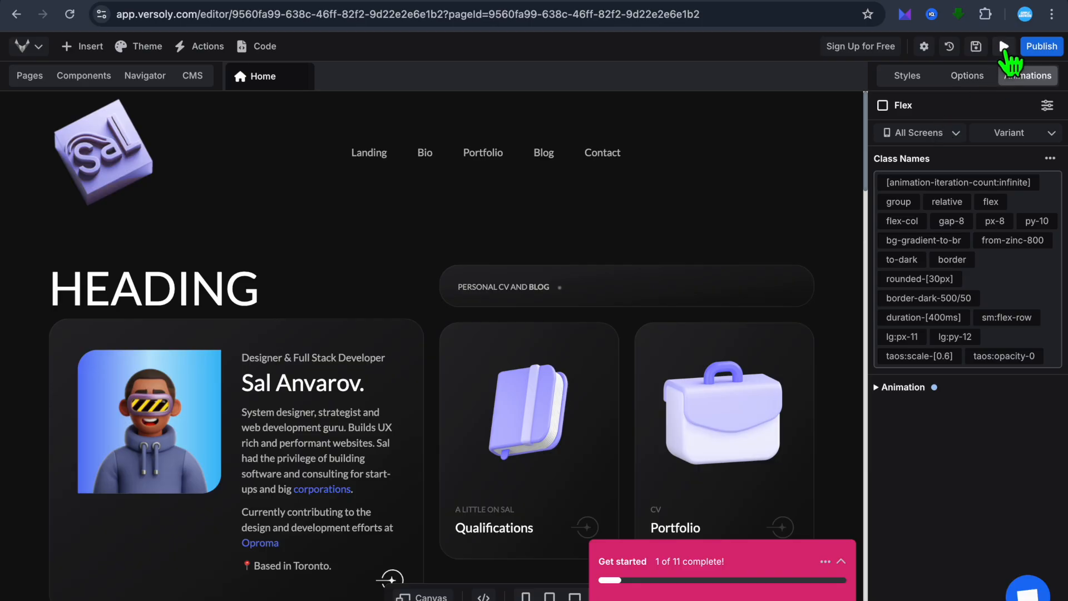
- Preview the Home page and look through its sections down to the case study cards and back up to the header
{"action": "left_click", "coordinate": [1004, 48]}
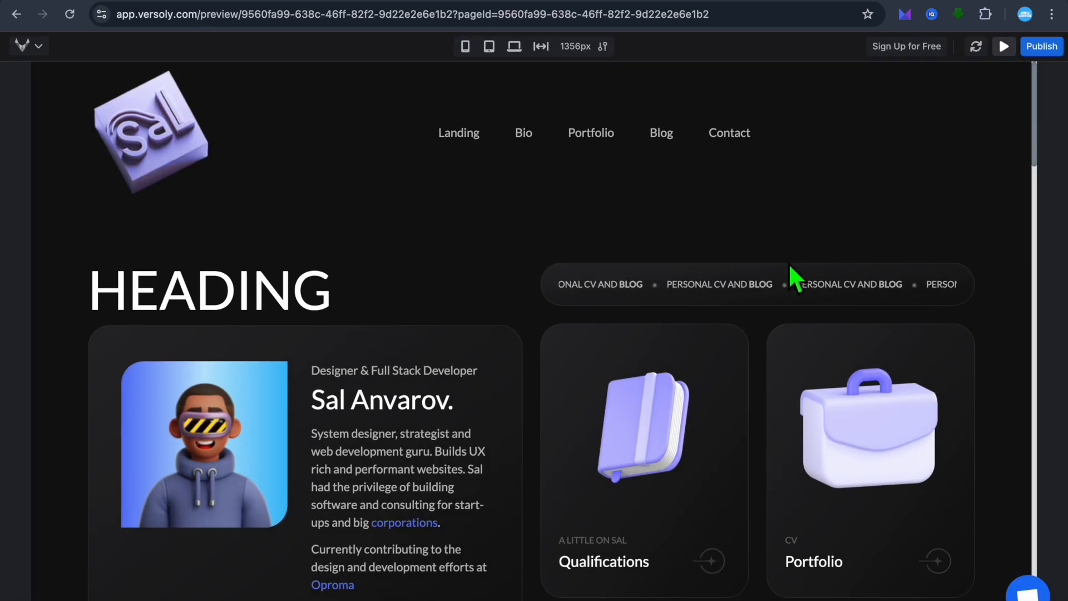
{"action": "scroll", "coordinate": [789, 267], "scroll_direction": "down", "scroll_amount": 15}
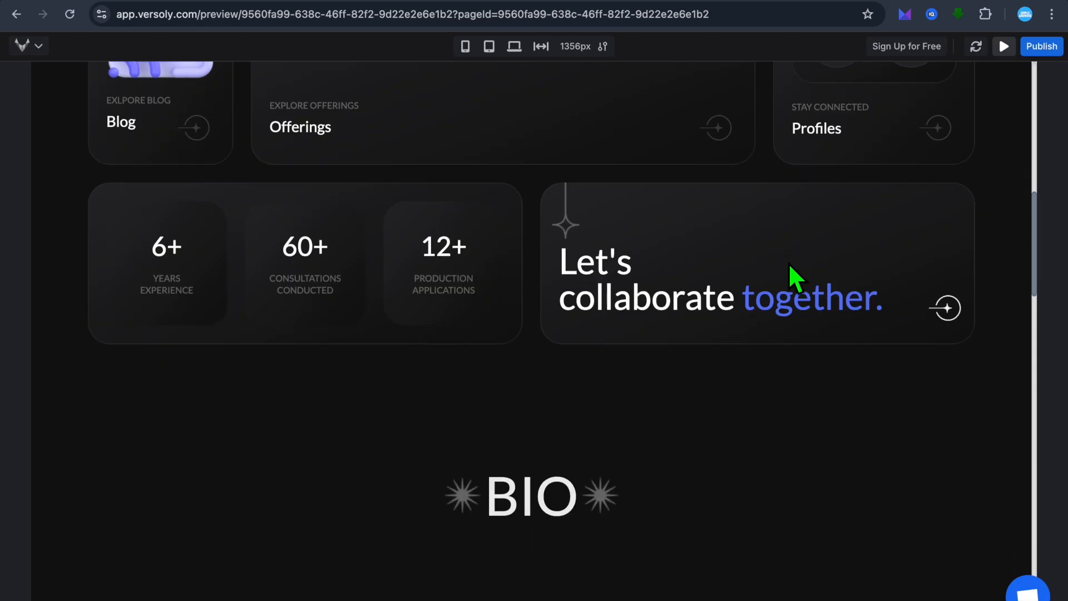
{"action": "scroll", "coordinate": [790, 267], "scroll_direction": "down", "scroll_amount": 20}
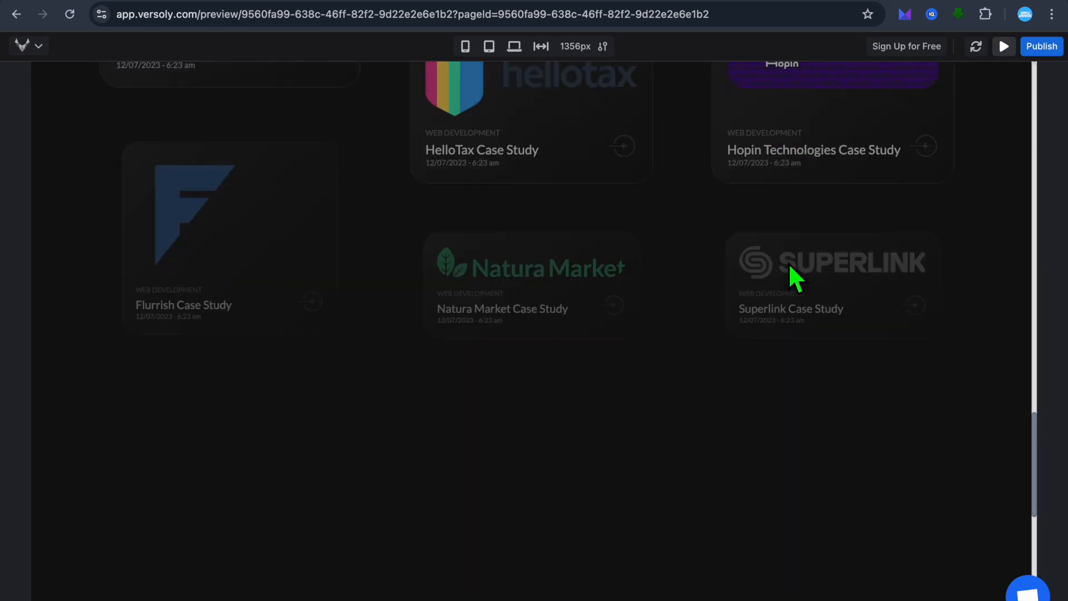
{"action": "scroll", "coordinate": [792, 272], "scroll_direction": "up", "scroll_amount": 20}
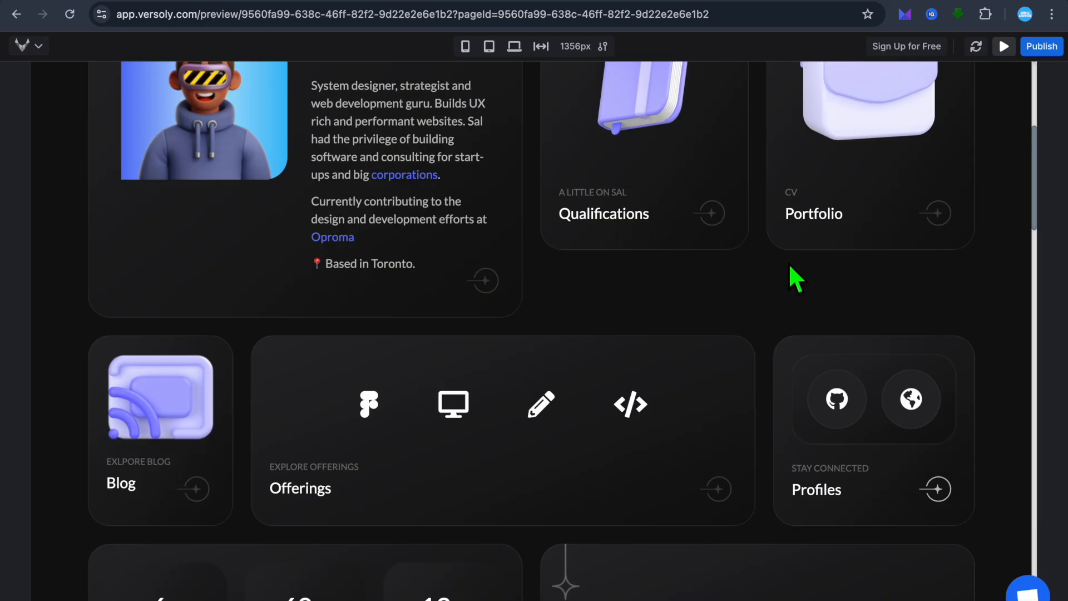
{"action": "scroll", "coordinate": [789, 263], "scroll_direction": "up", "scroll_amount": 3}
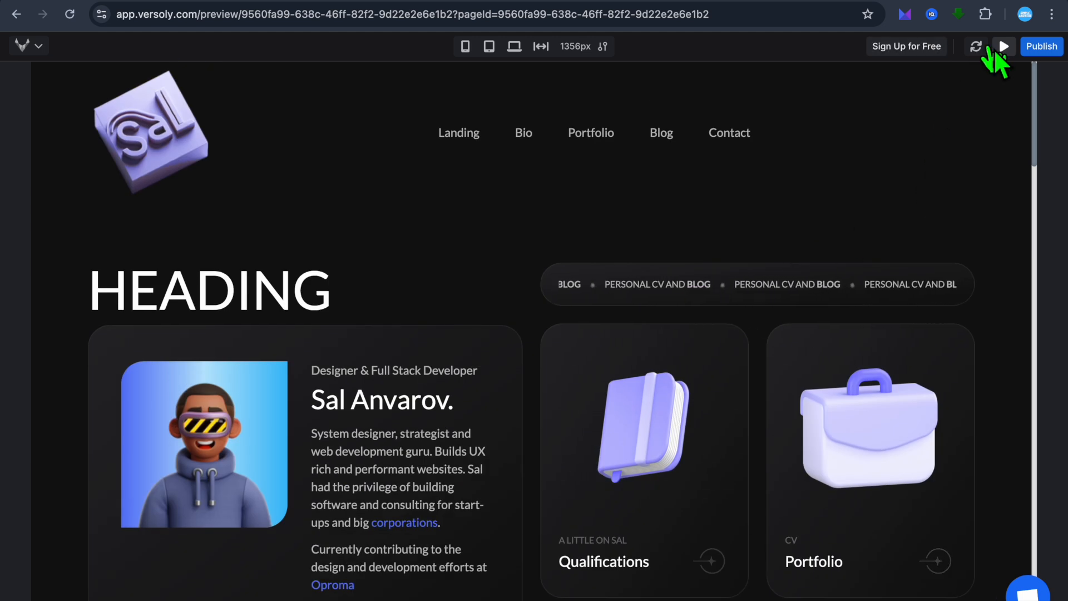
- Try to publish the site to production and open the free account sign-up form
{"action": "left_click", "coordinate": [1038, 48]}
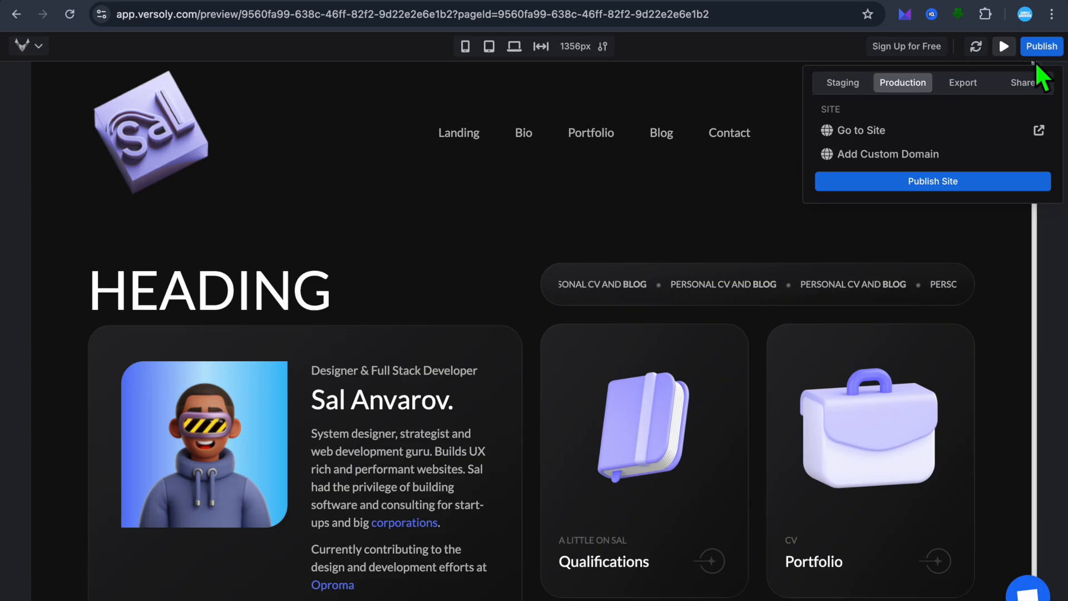
{"action": "left_click", "coordinate": [960, 184]}
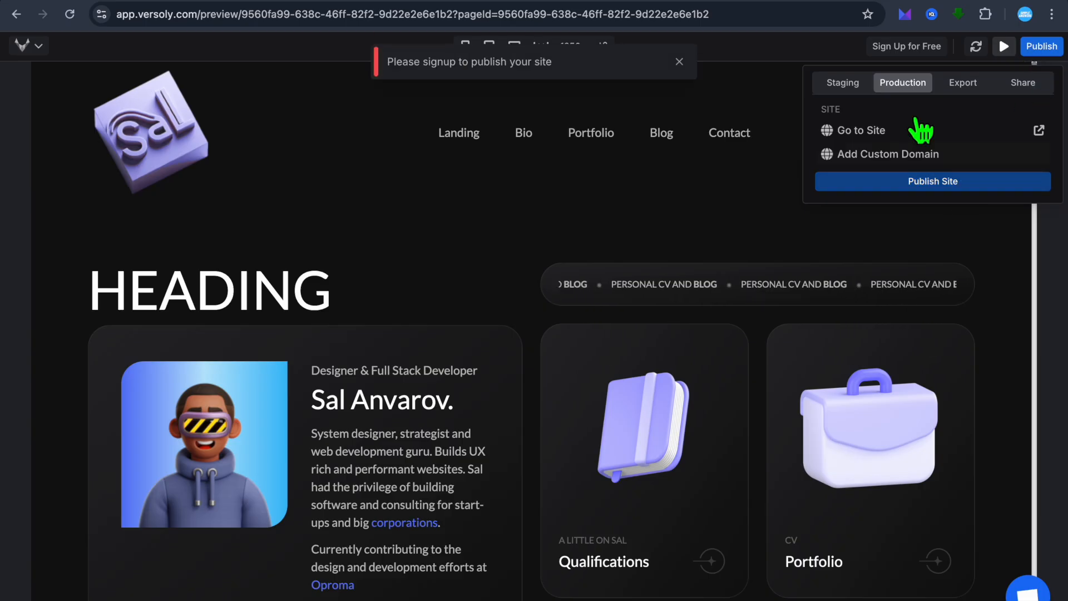
{"action": "left_click", "coordinate": [898, 50]}
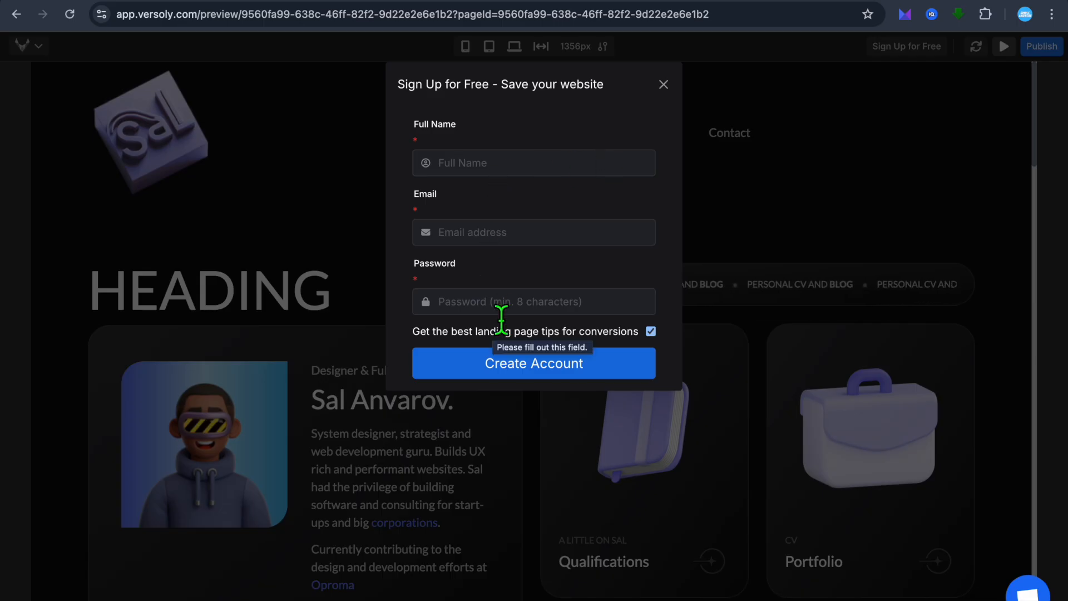
- Publish the whole site to production and open the live site
{"action": "left_click", "coordinate": [1040, 47]}
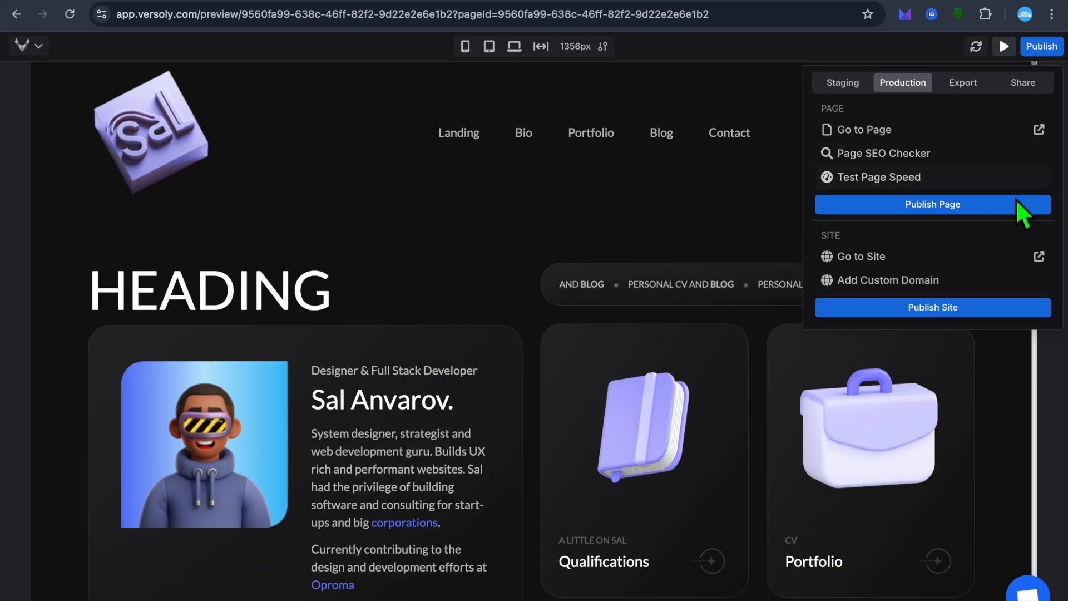
{"action": "left_click", "coordinate": [955, 308]}
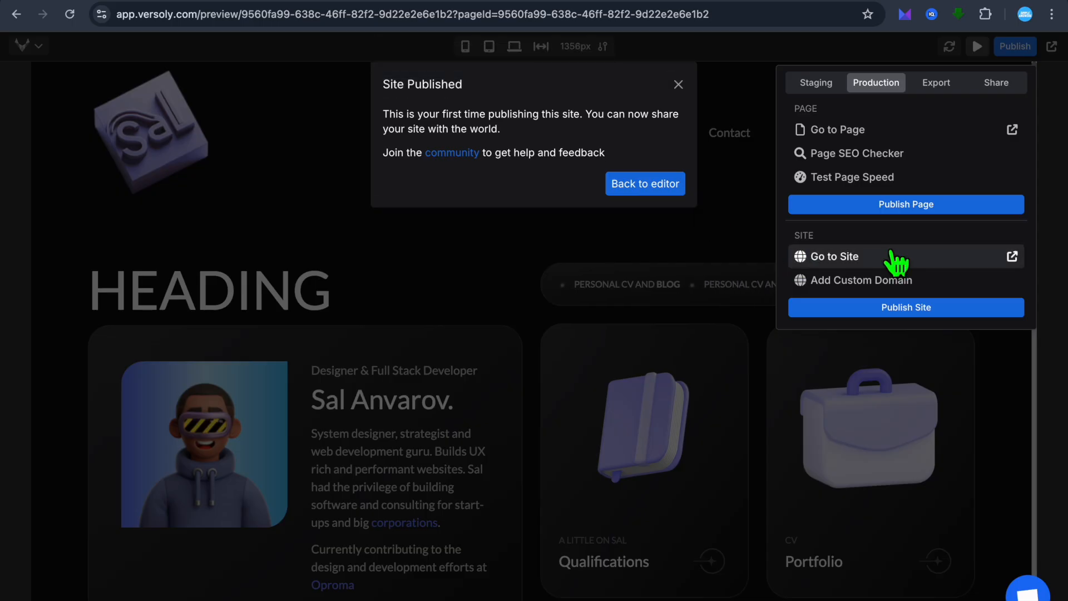
{"action": "left_click", "coordinate": [1012, 256]}
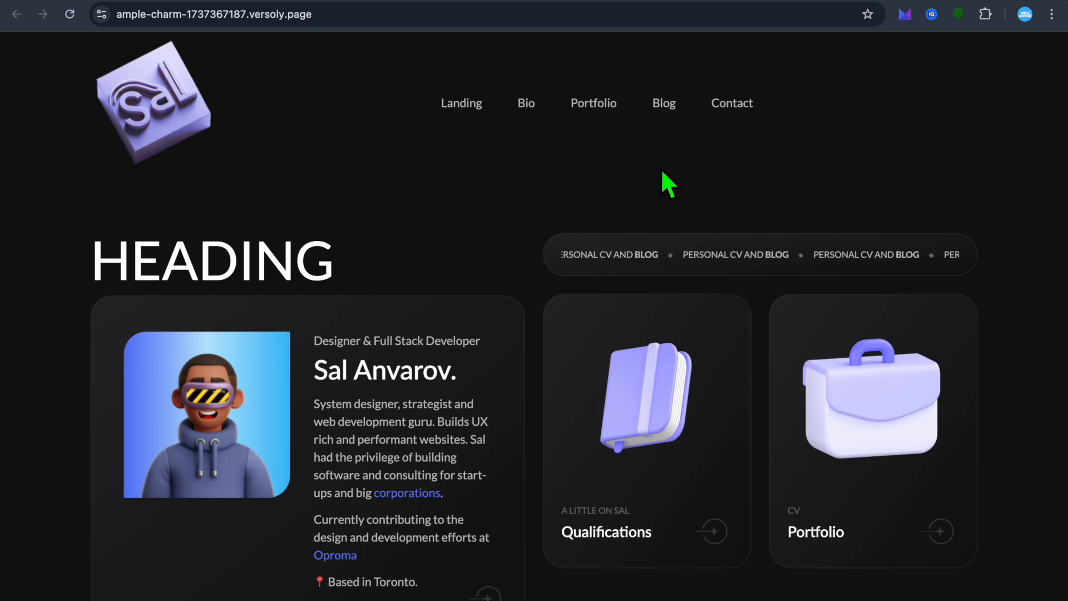
- Check the published site's web address and look through the live page down to the Offerings and Profiles cards and back up
{"action": "left_click", "coordinate": [414, 17]}
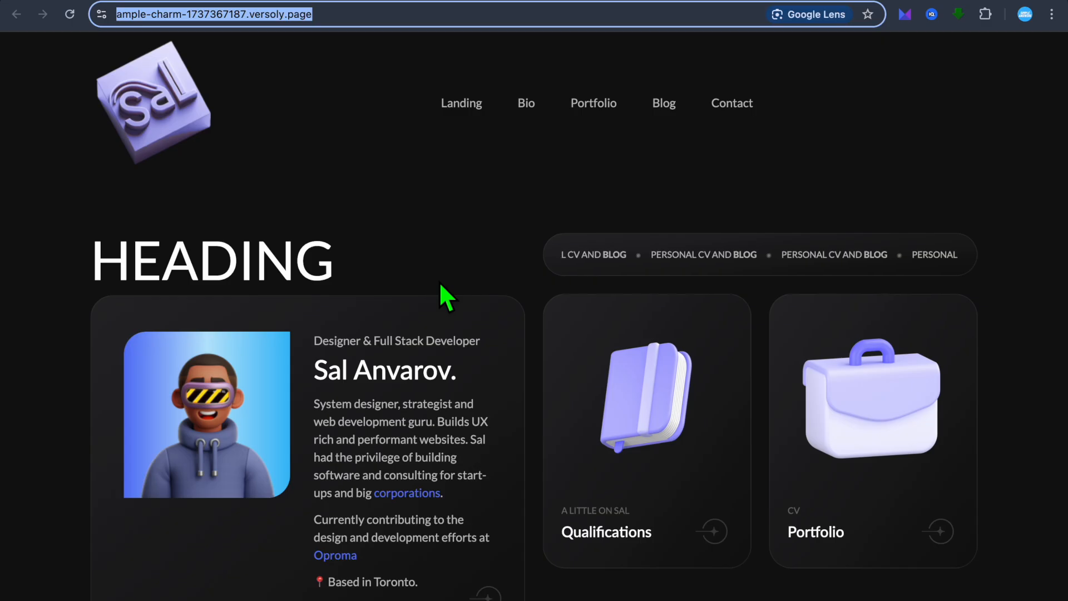
{"action": "scroll", "coordinate": [439, 287], "scroll_direction": "down", "scroll_amount": 6}
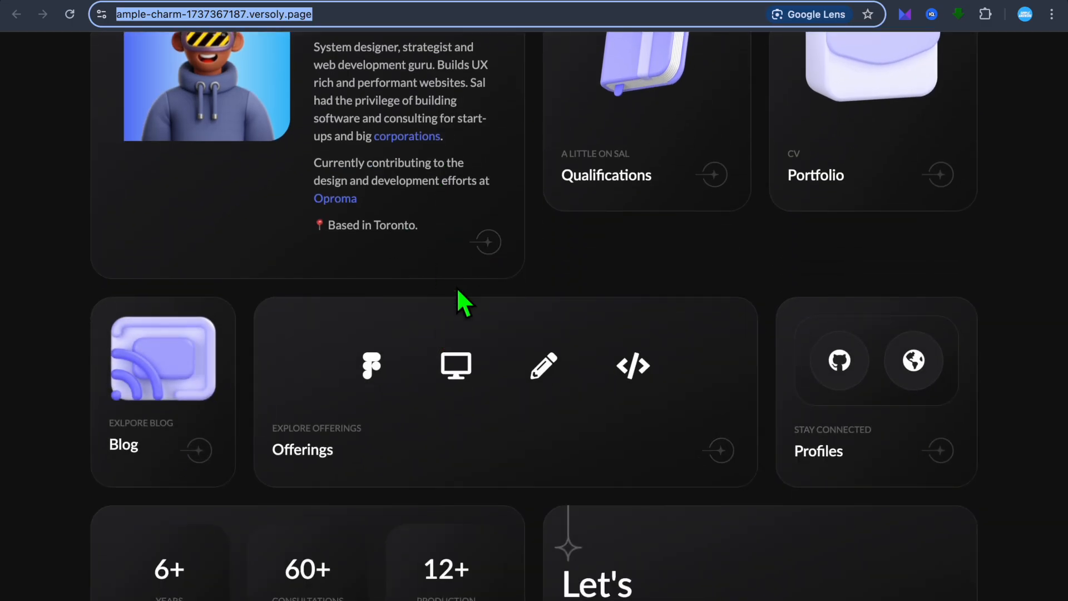
{"action": "scroll", "coordinate": [458, 300], "scroll_direction": "up", "scroll_amount": 6}
{"action": "left_click", "coordinate": [450, 233]}
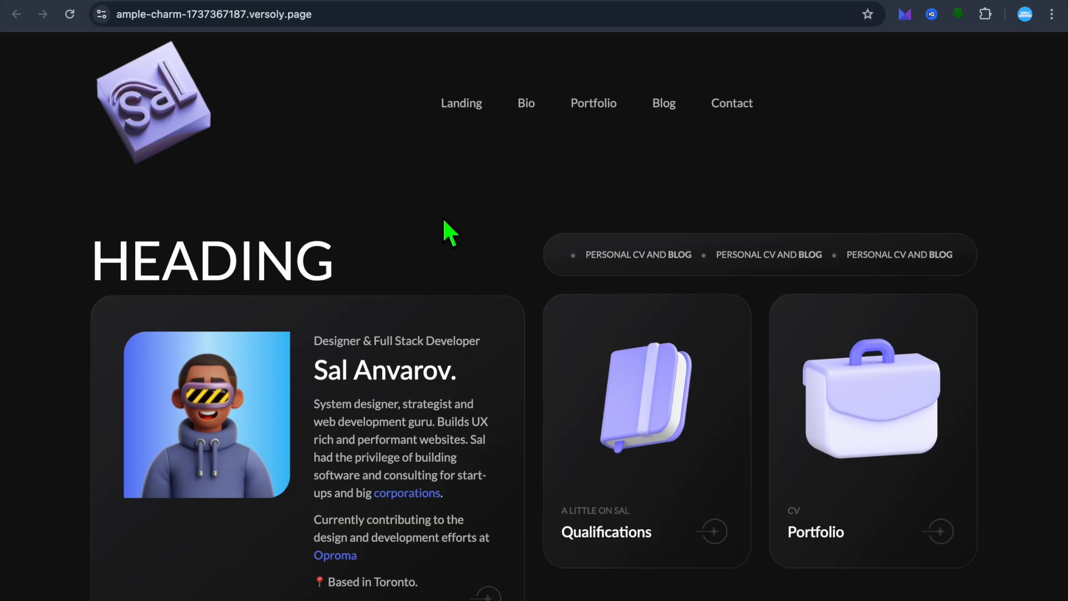